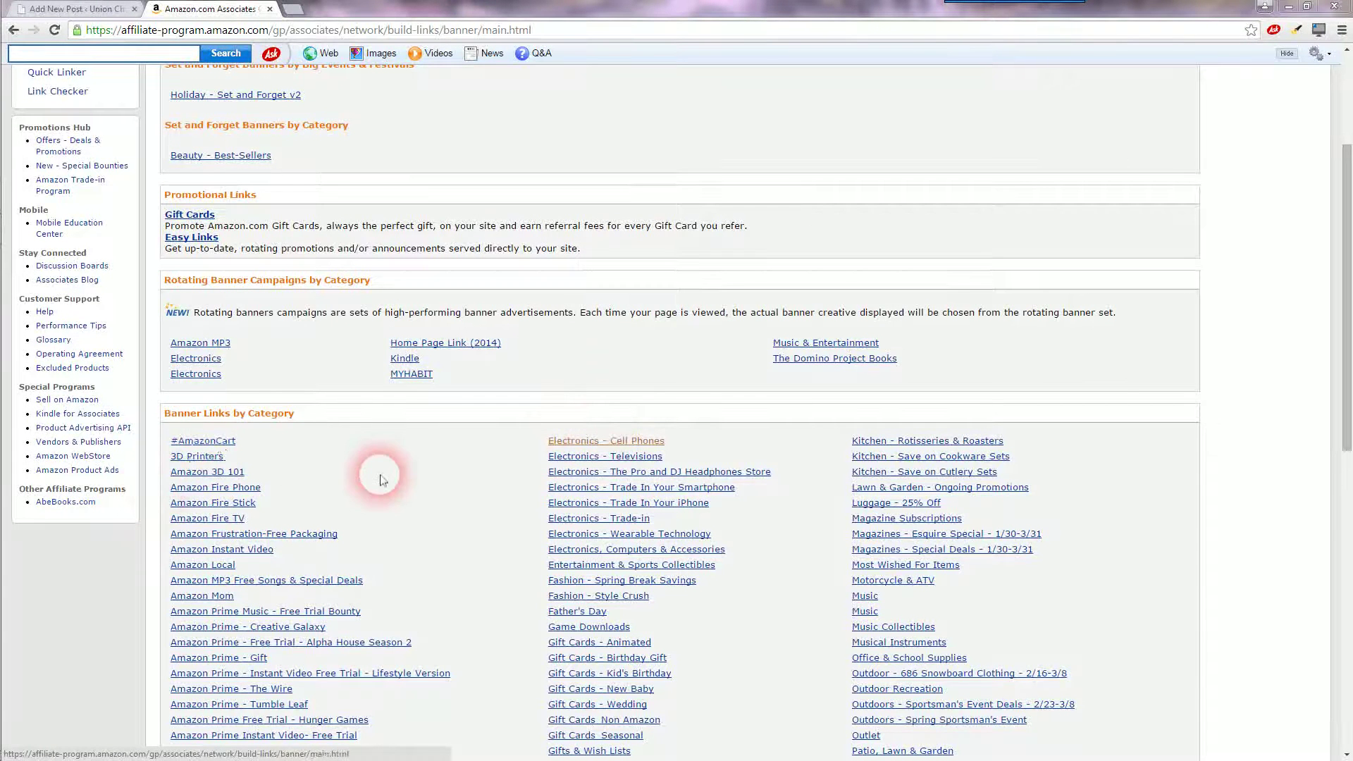
# Scroll to Banner Links by Category and open the Electronics - Cell Phones banners
pyautogui.click(1347, 53)
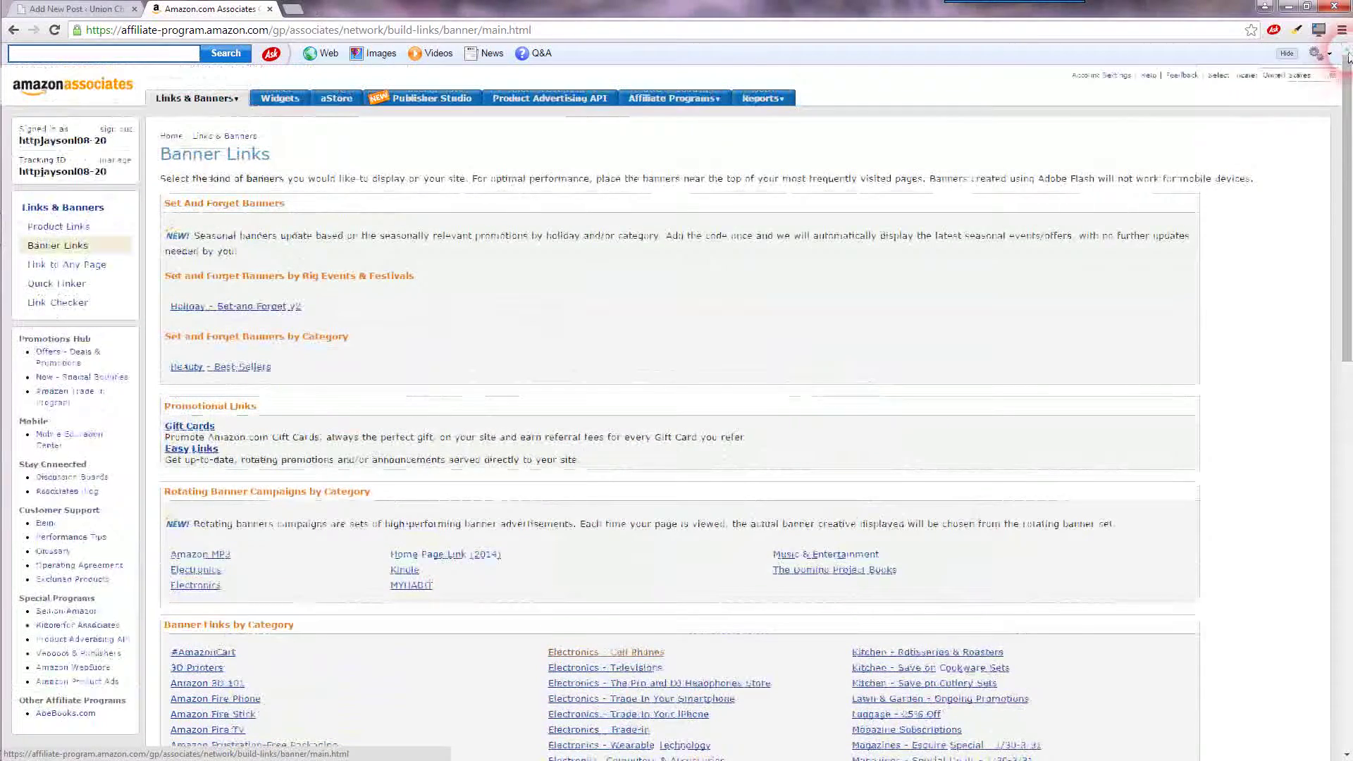
pyautogui.scroll(-3, 812, 389)
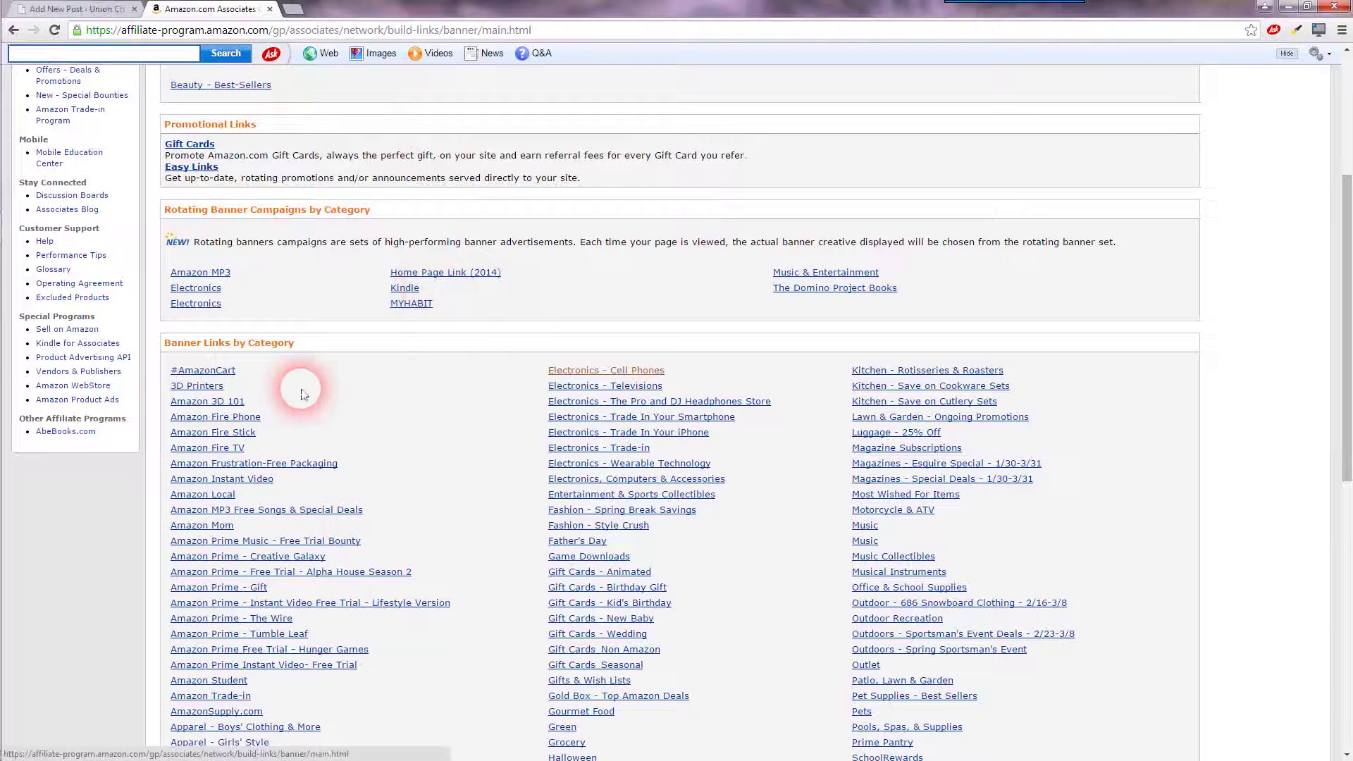
pyautogui.click(224, 377)
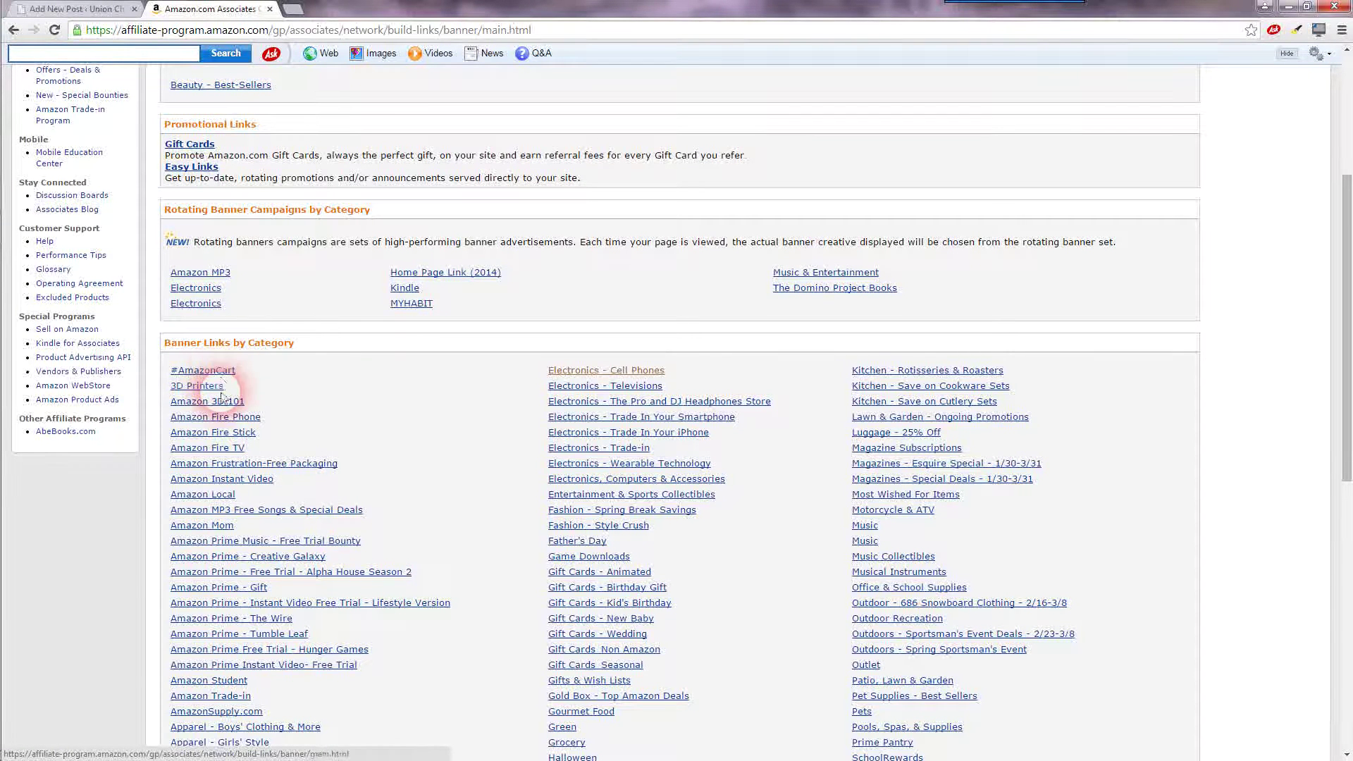
pyautogui.scroll(-2, 412, 461)
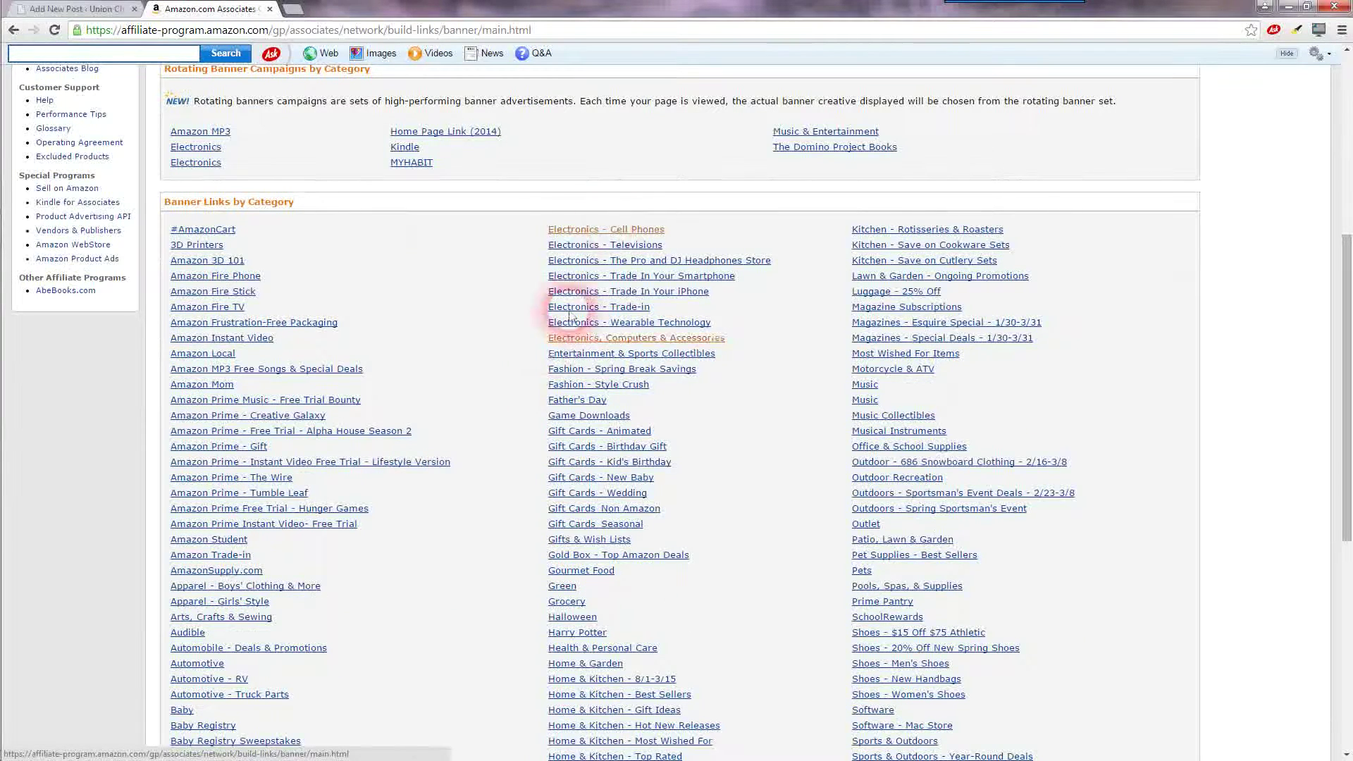
pyautogui.click(616, 233)
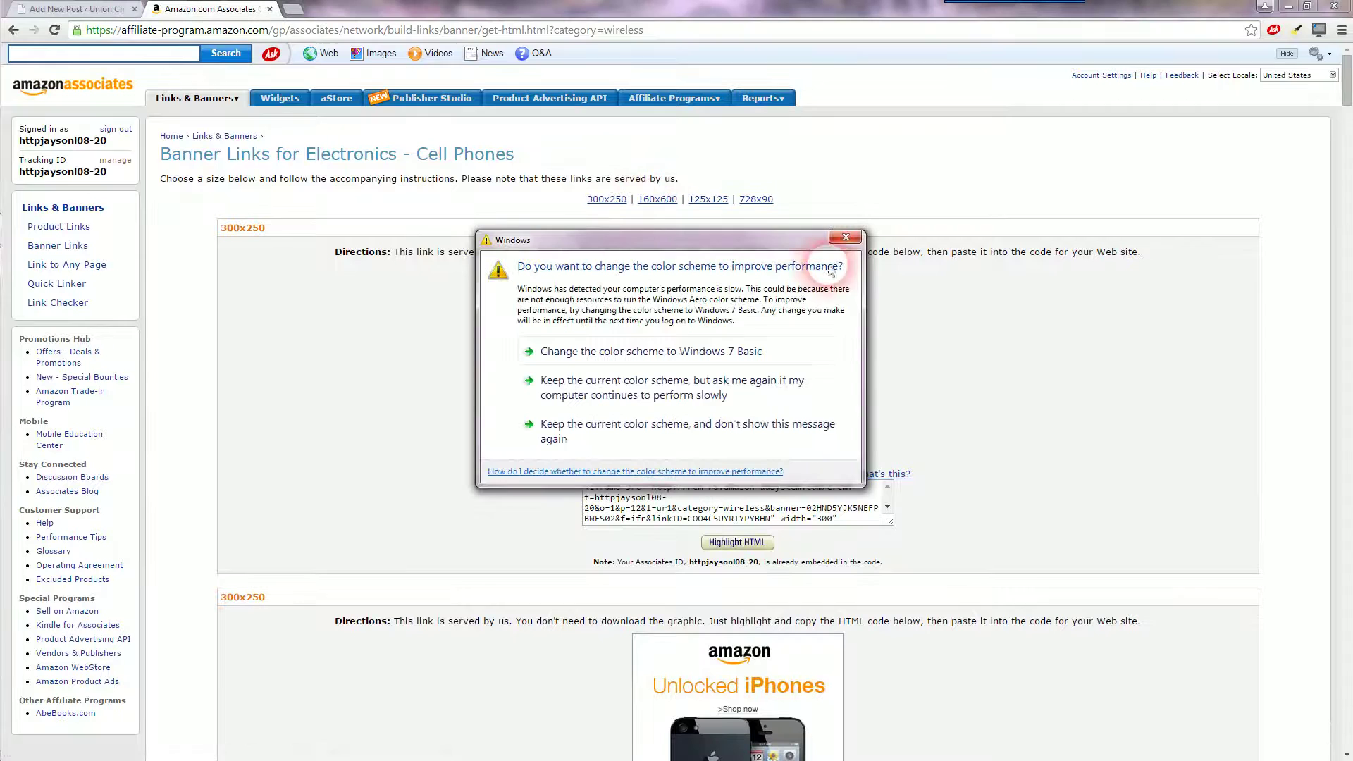
# Keep the current colour scheme permanently and scroll to the first 300x250 banner's HTML code
pyautogui.click(709, 425)
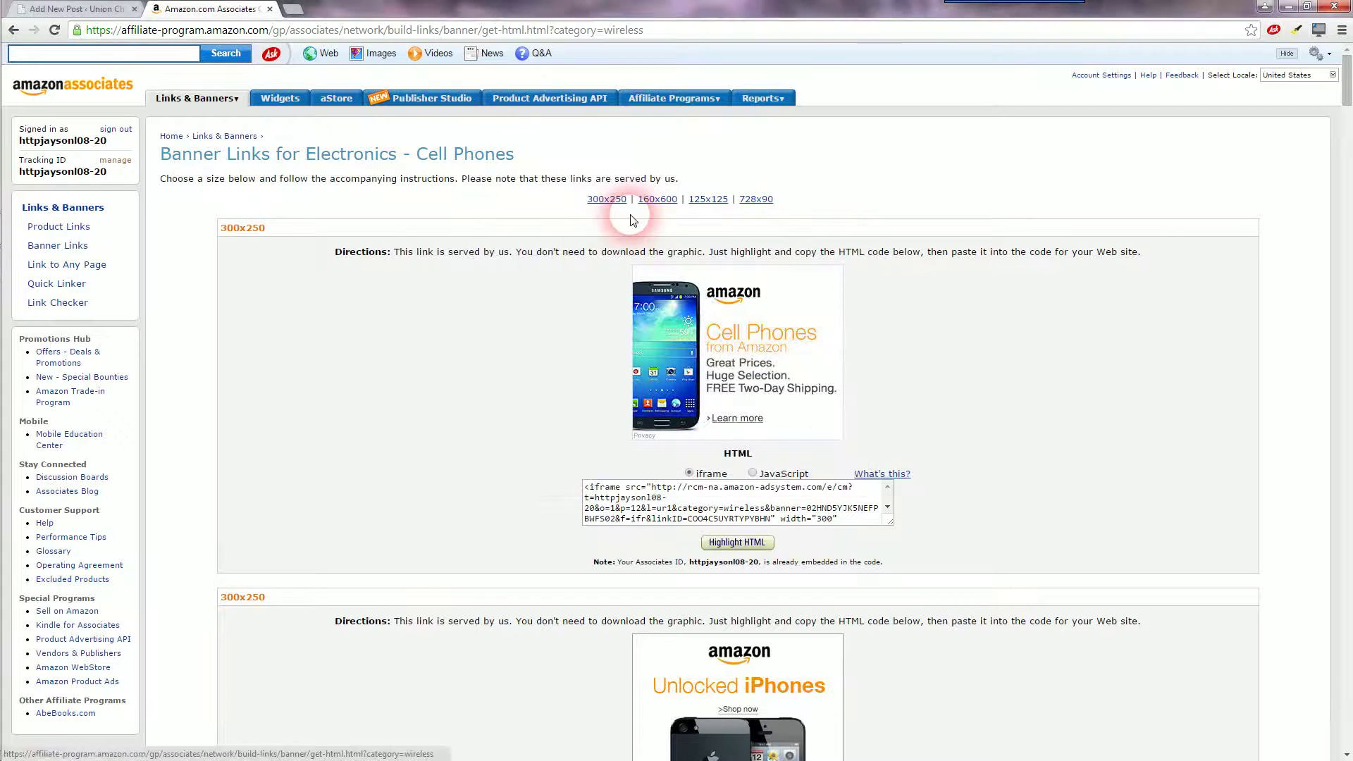
pyautogui.scroll(-2, 981, 362)
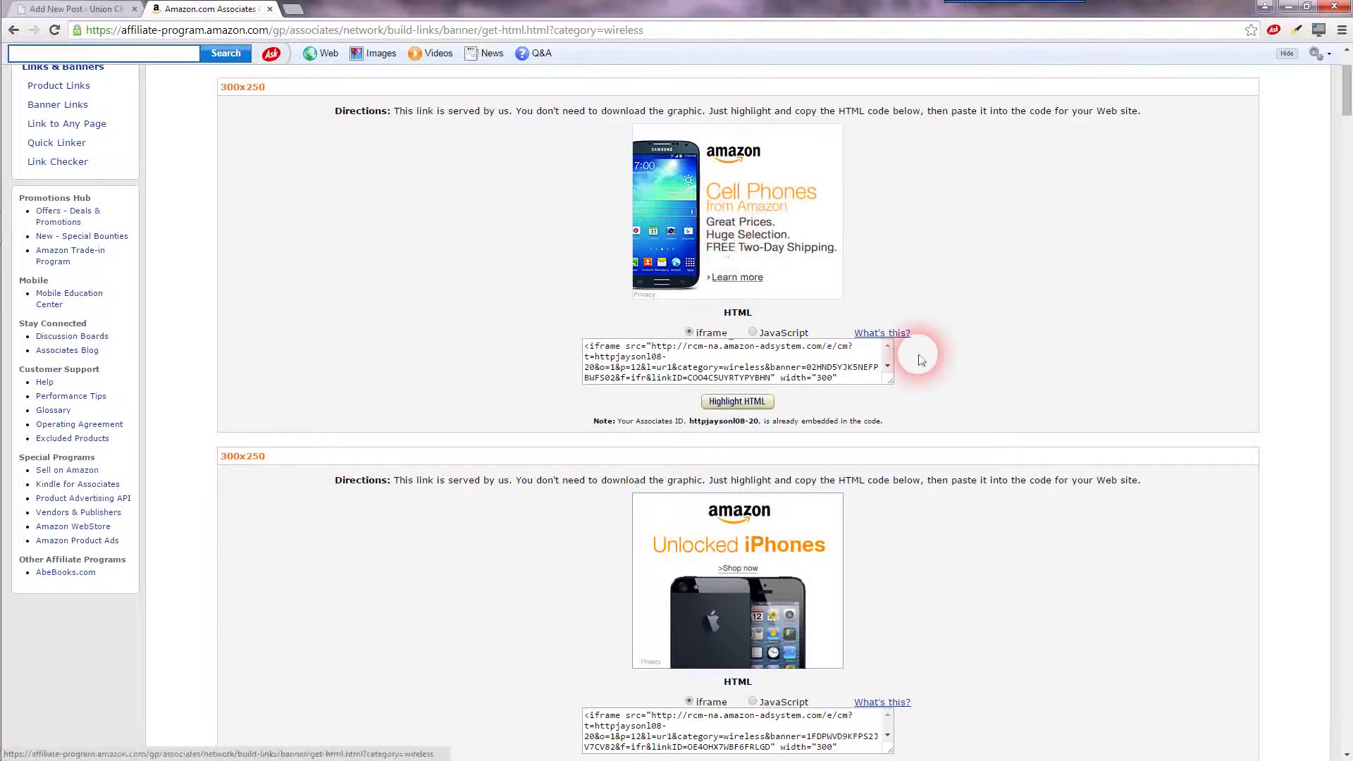
pyautogui.scroll(-3, 951, 360)
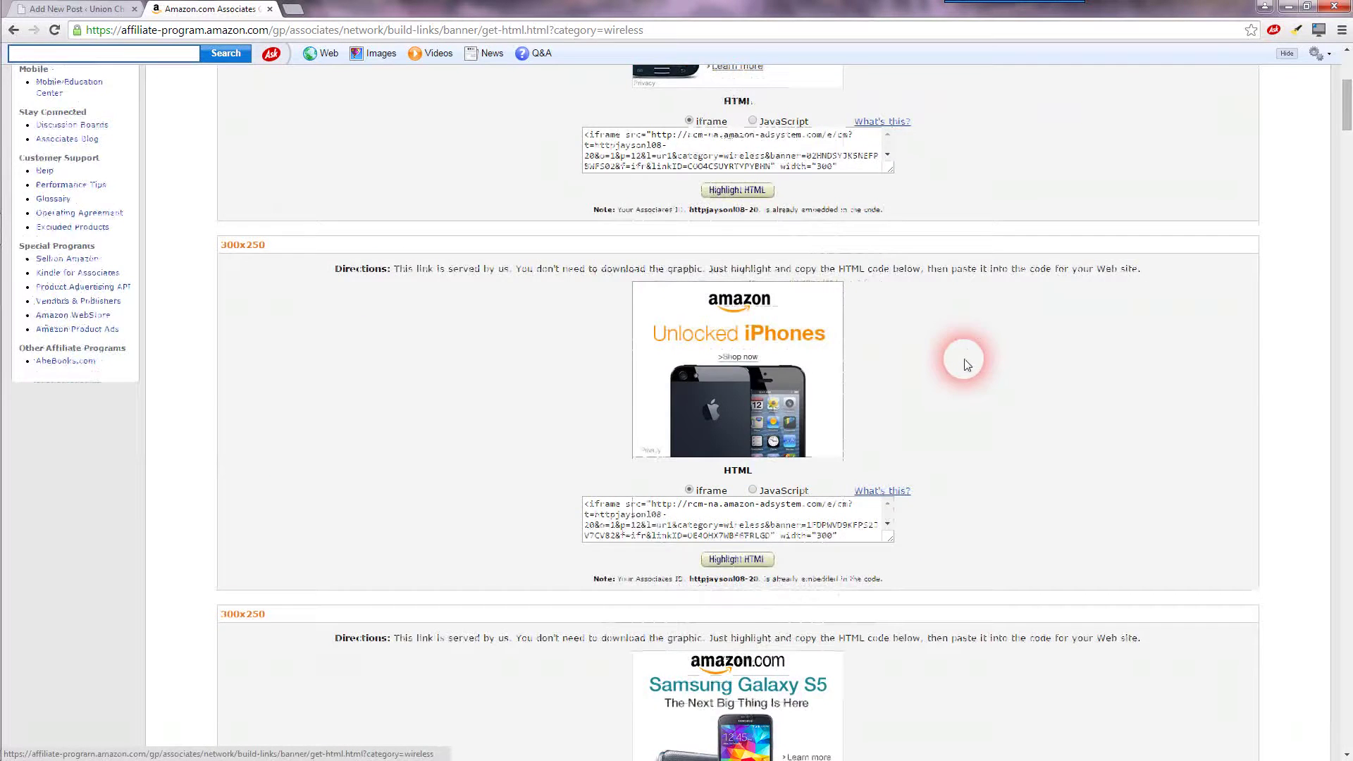
pyautogui.scroll(2, 961, 359)
pyautogui.moveTo(904, 270)
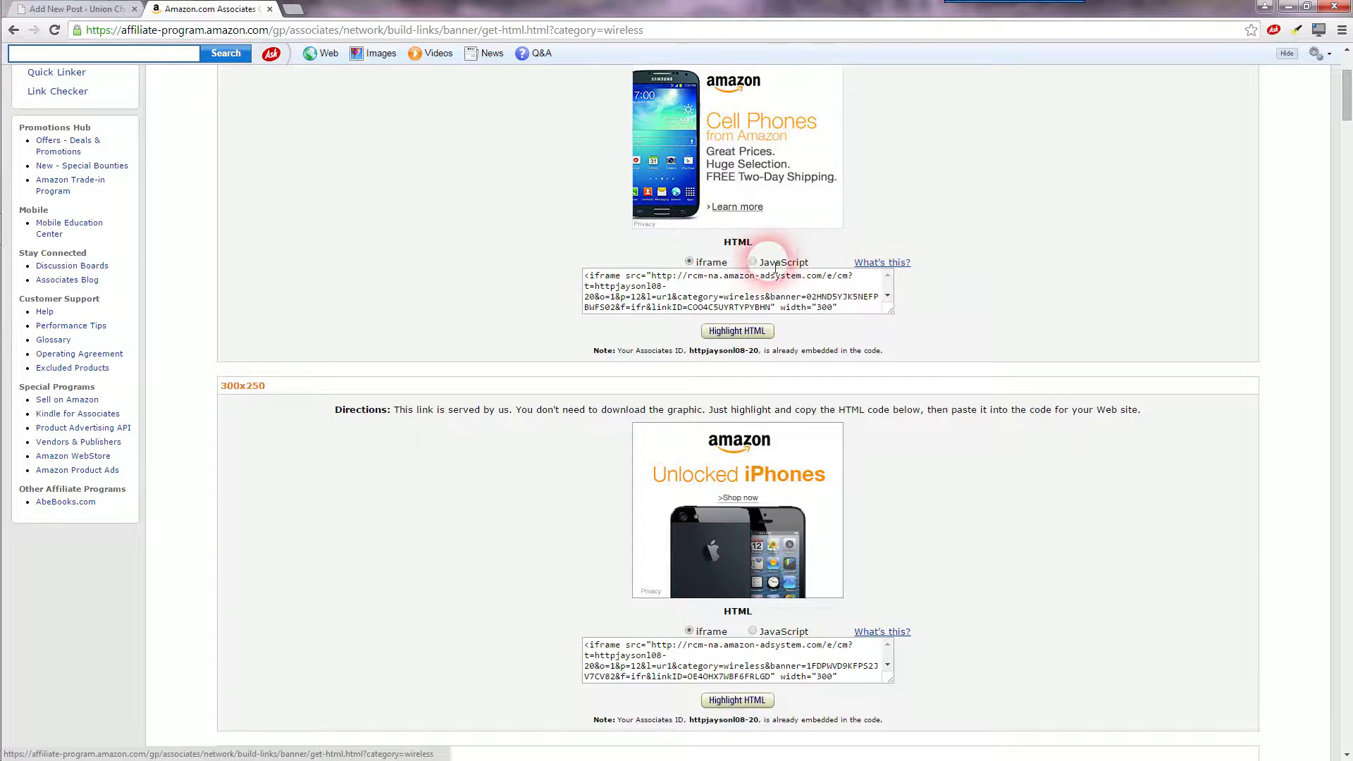
# Switch the 300x250 banner code to JavaScript, select all of it and copy it
pyautogui.click(752, 262)
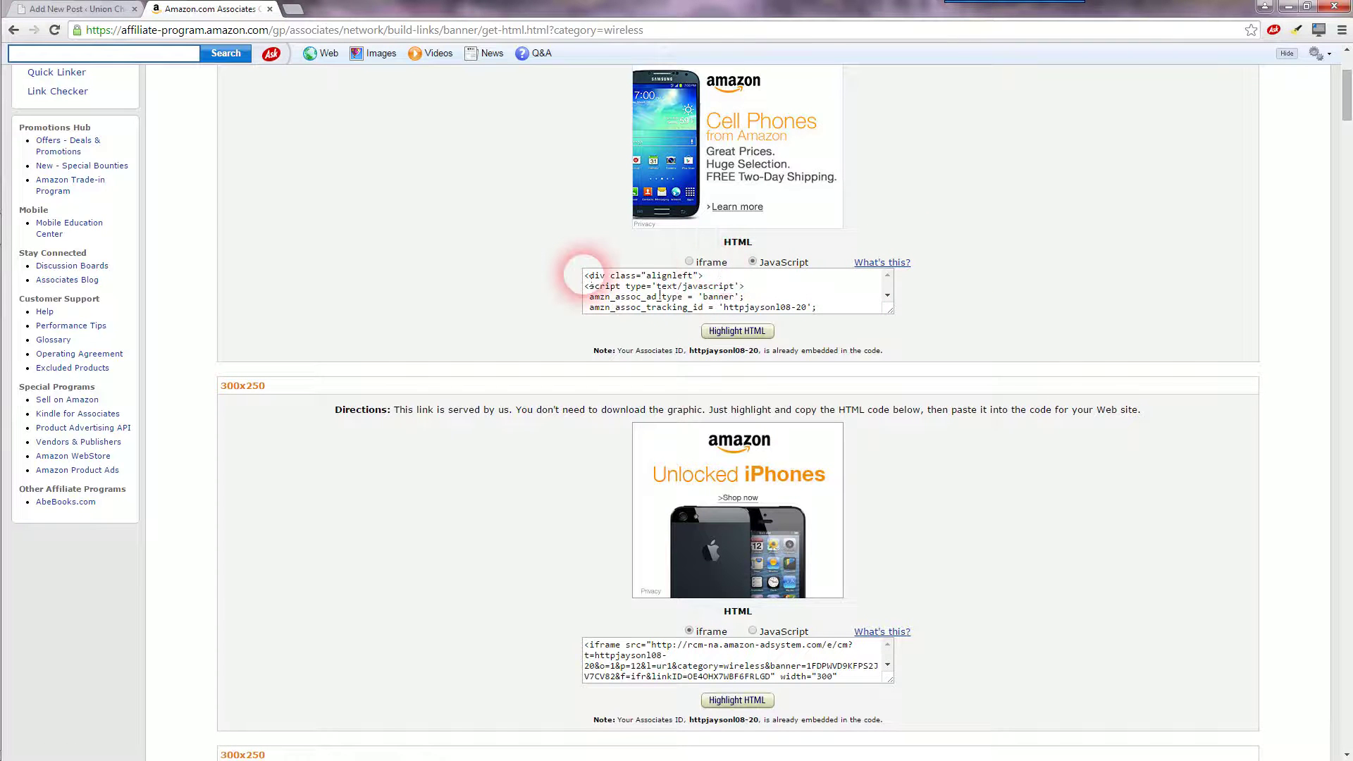
pyautogui.click(588, 277)
pyautogui.moveTo(589, 280); pyautogui.dragTo(640, 304)
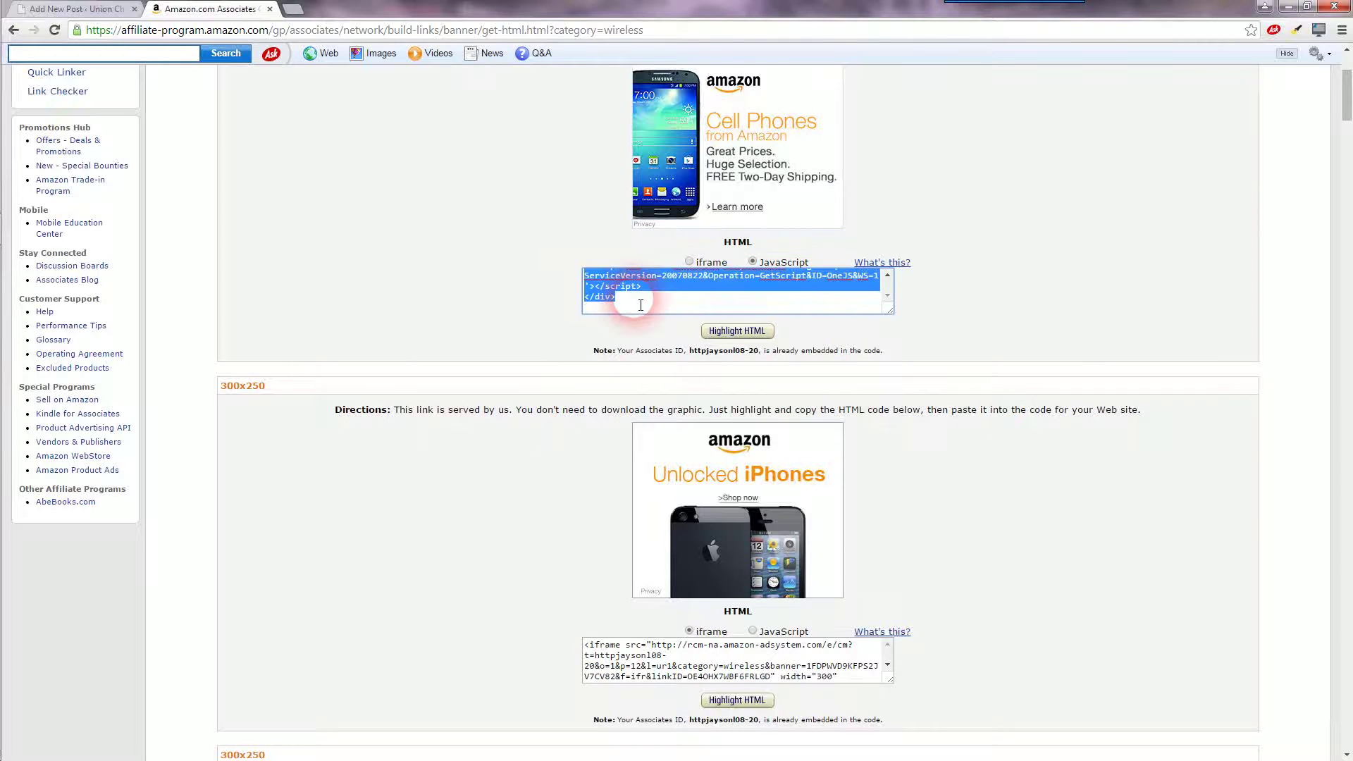
pyautogui.rightClick(638, 290)
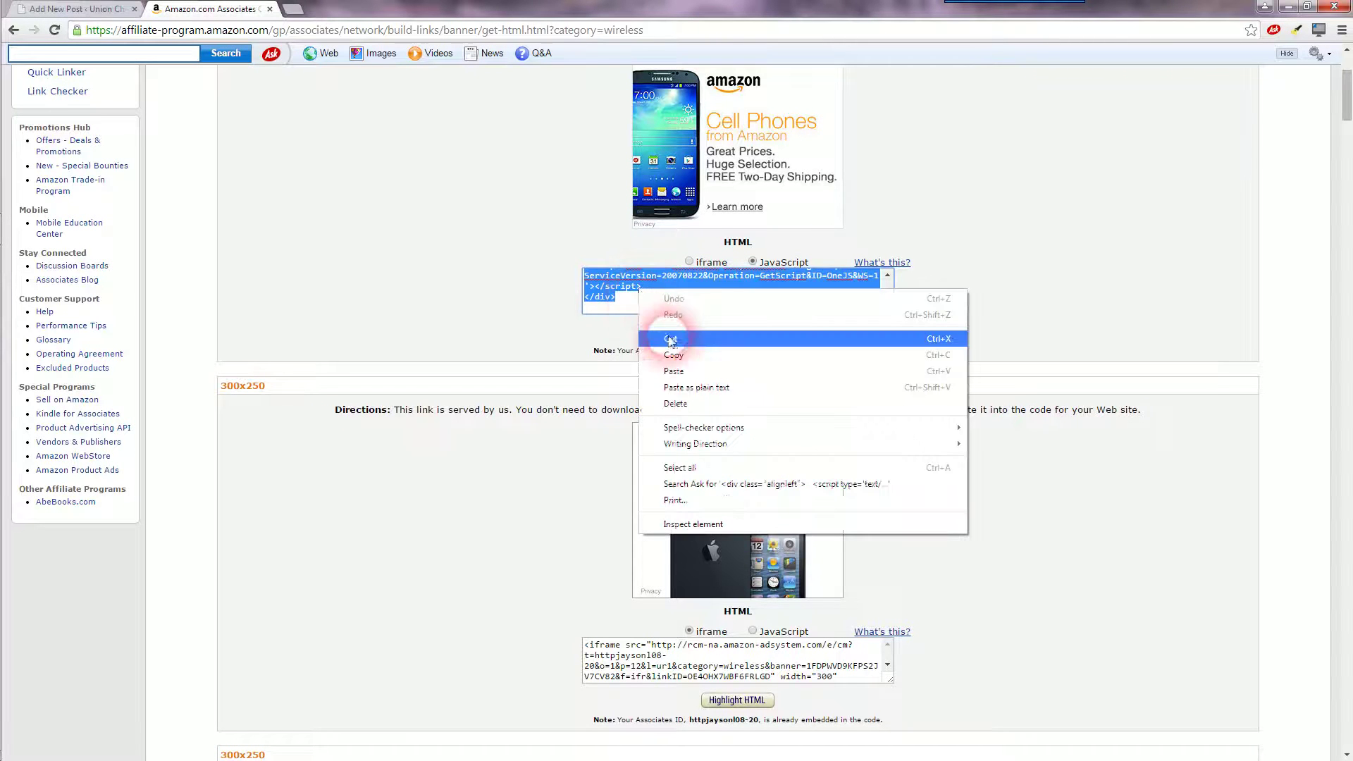
pyautogui.click(673, 354)
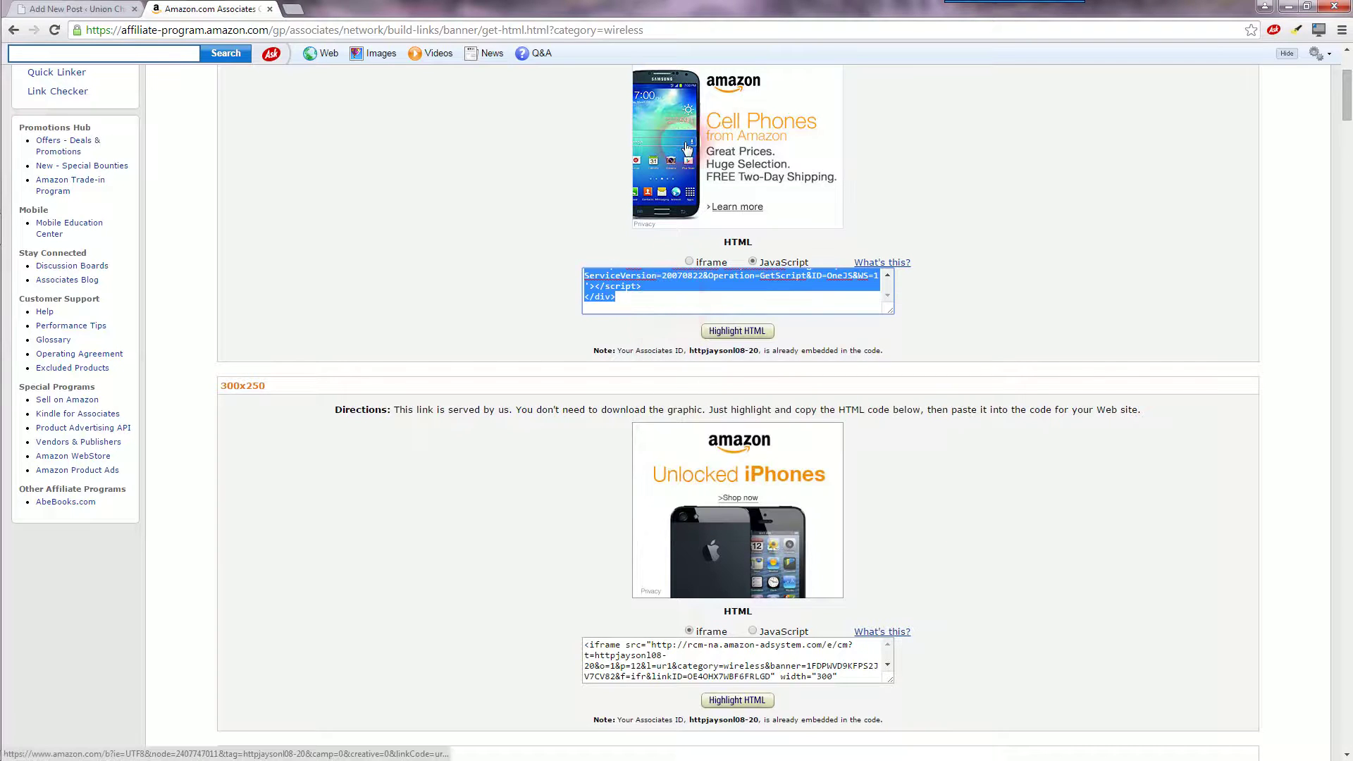
# Return to the WordPress 'Add New Post' draft and place the cursor in its empty body
pyautogui.click(100, 15)
pyautogui.click(284, 181)
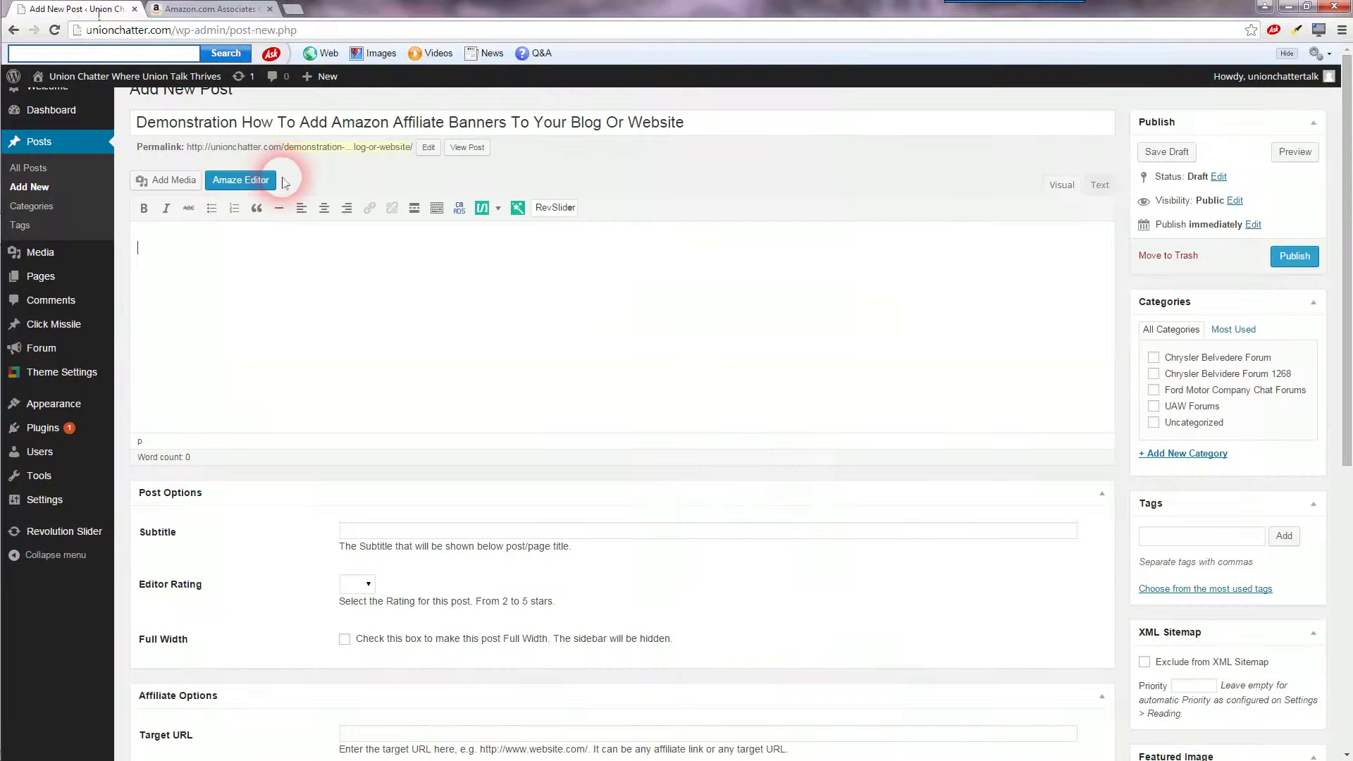
pyautogui.click(303, 141)
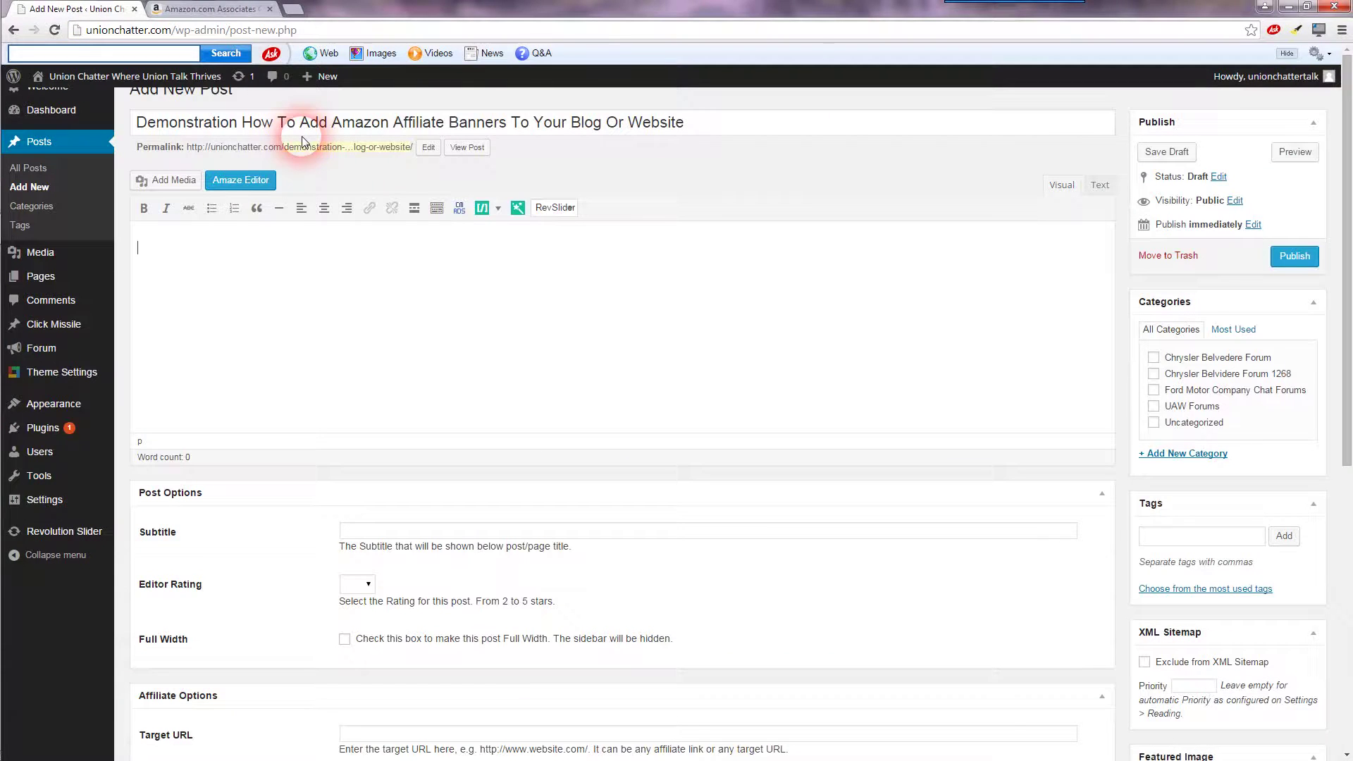
pyautogui.click(458, 165)
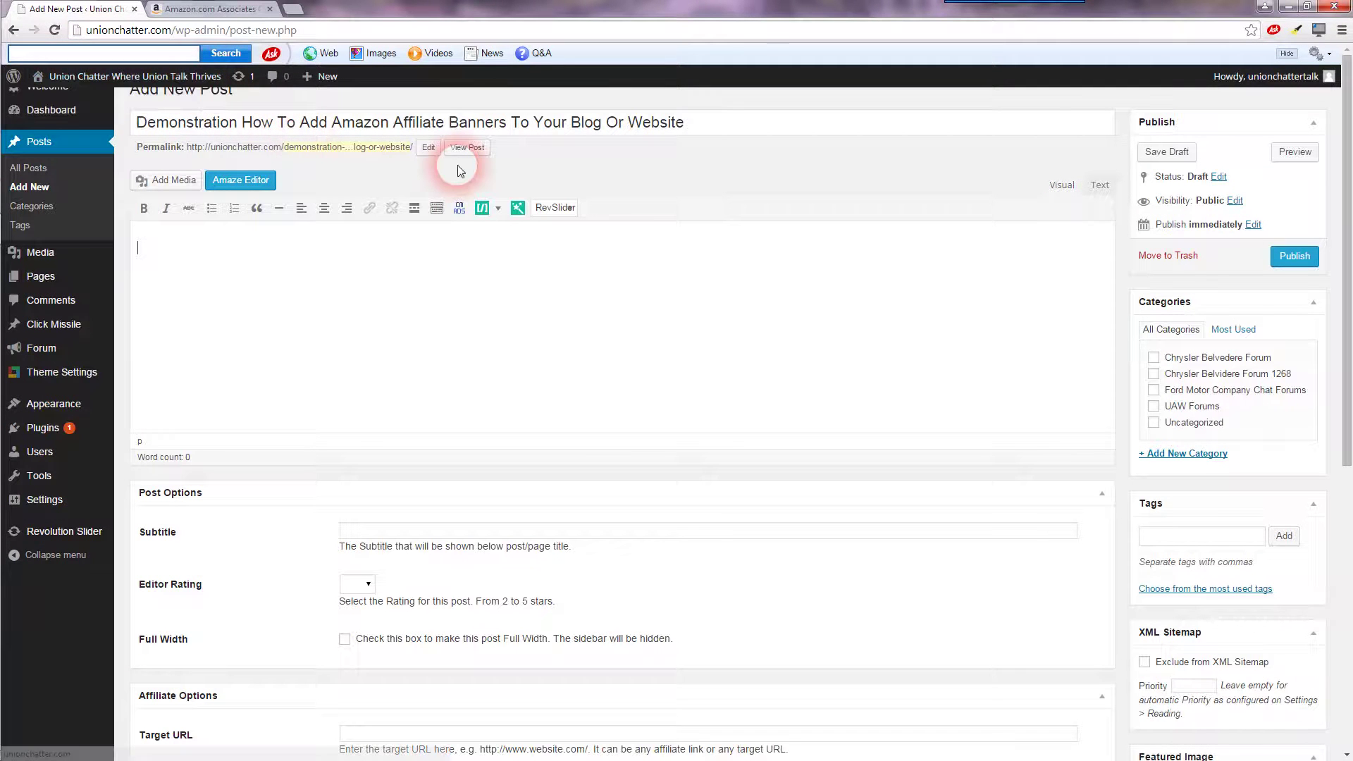
pyautogui.click(483, 160)
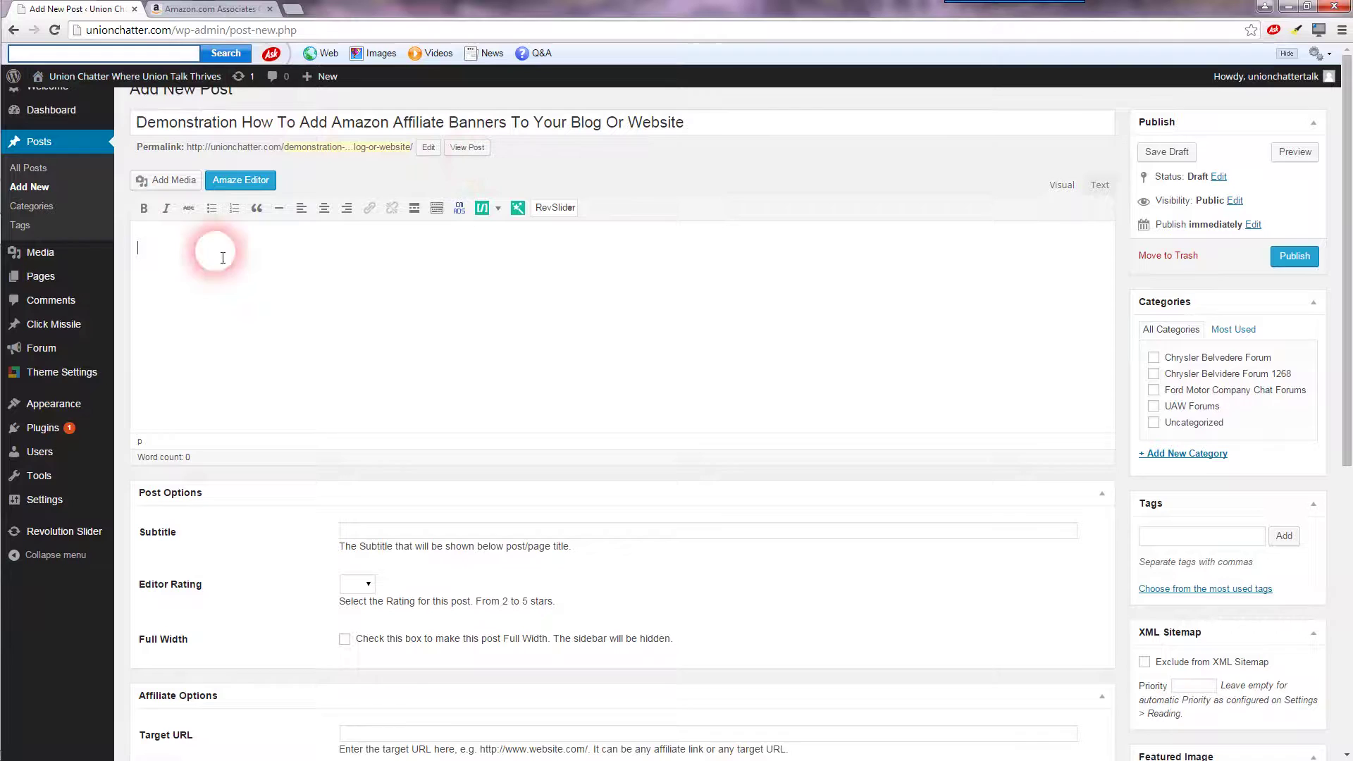
pyautogui.click(163, 251)
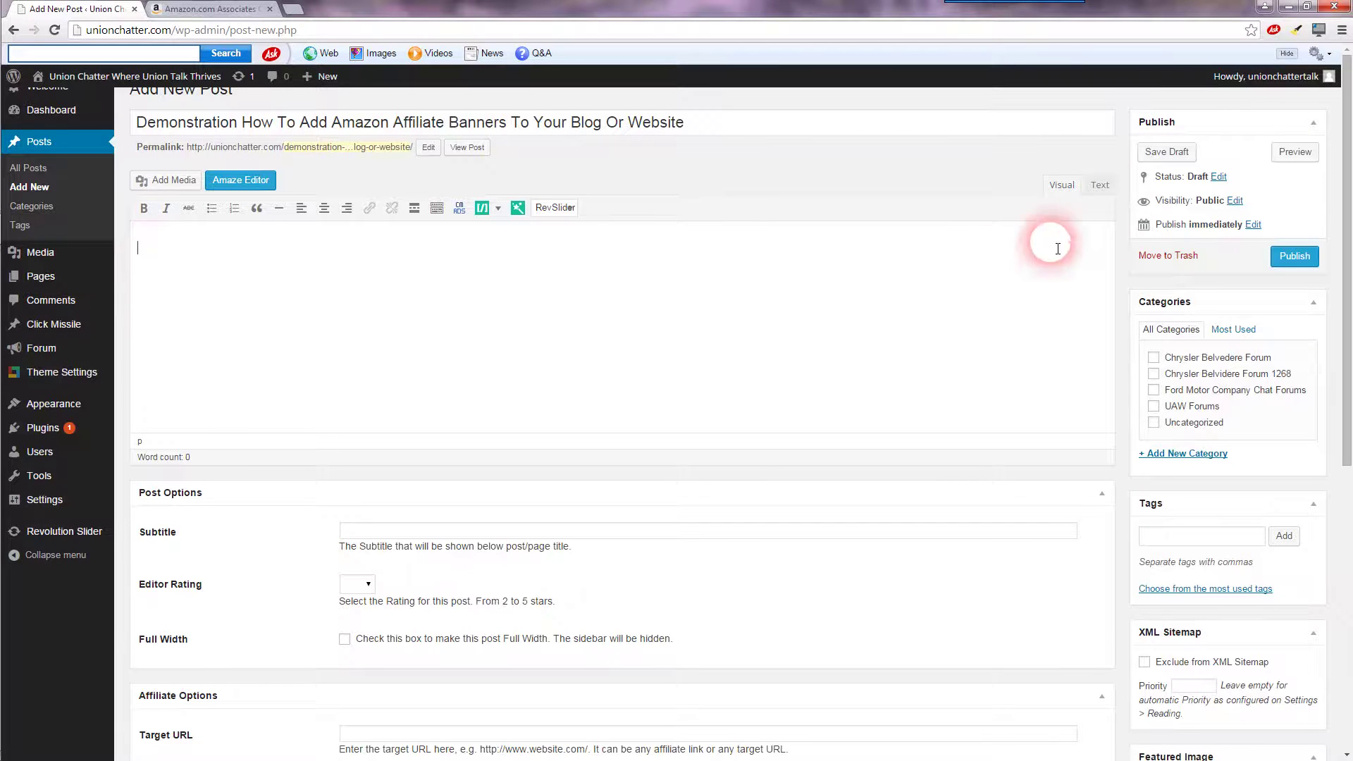
# Paste the Amazon JavaScript banner code into the post body in Text mode, then return to Visual
pyautogui.click(1107, 188)
pyautogui.click(163, 250)
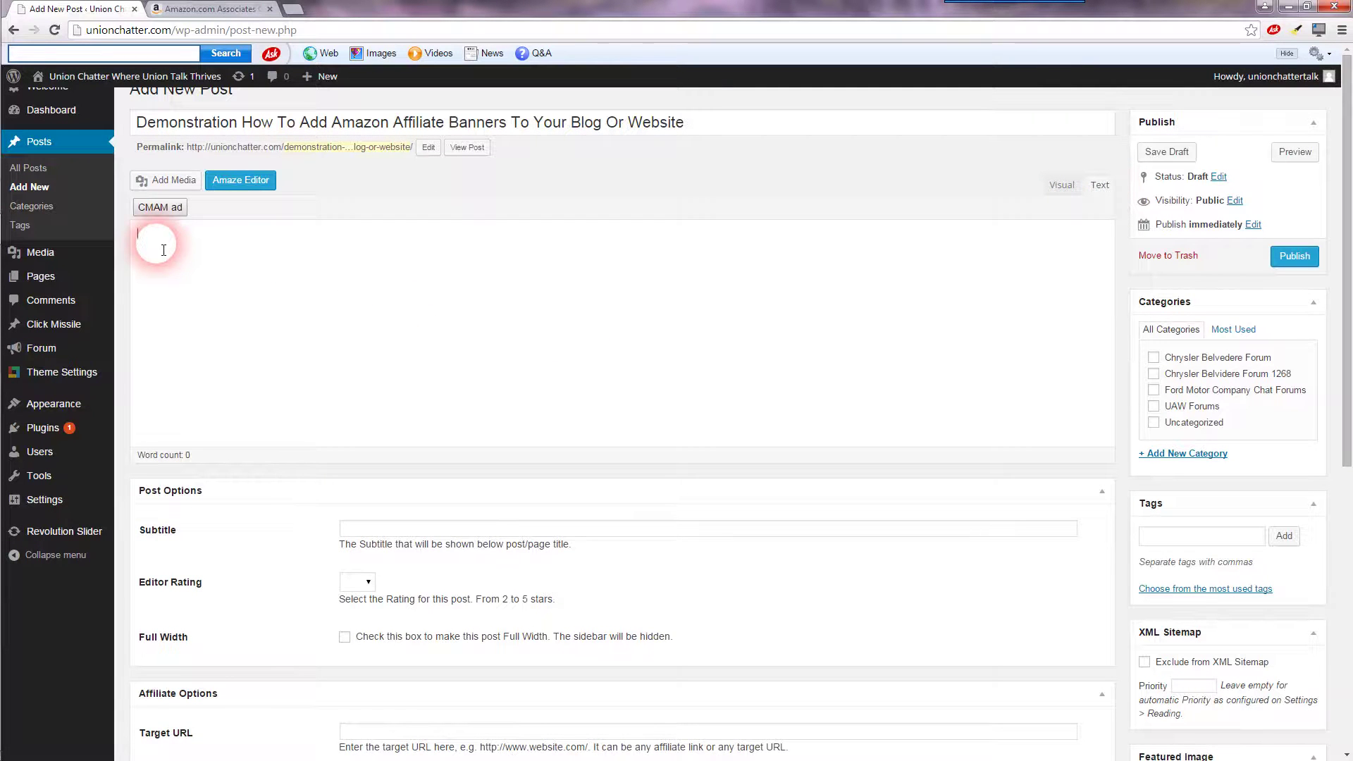
pyautogui.rightClick(160, 250)
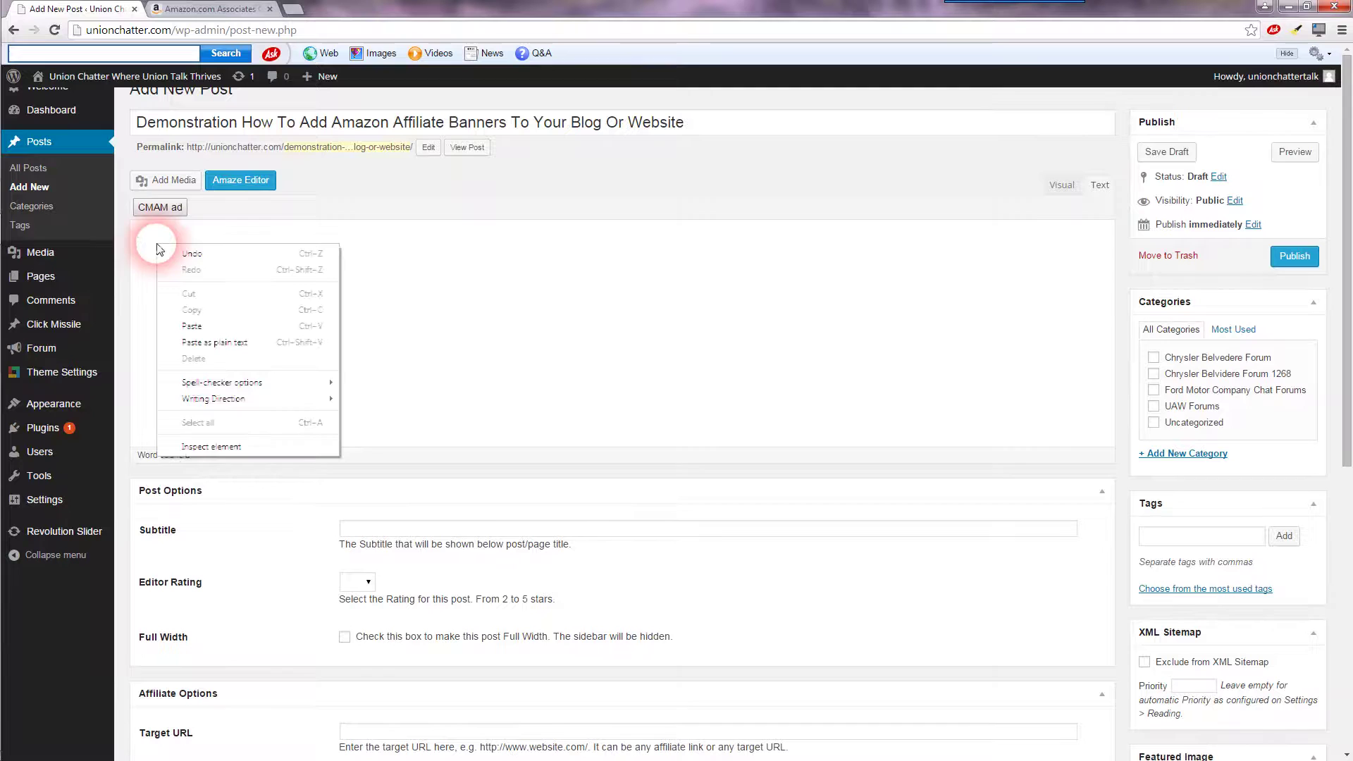
pyautogui.click(204, 328)
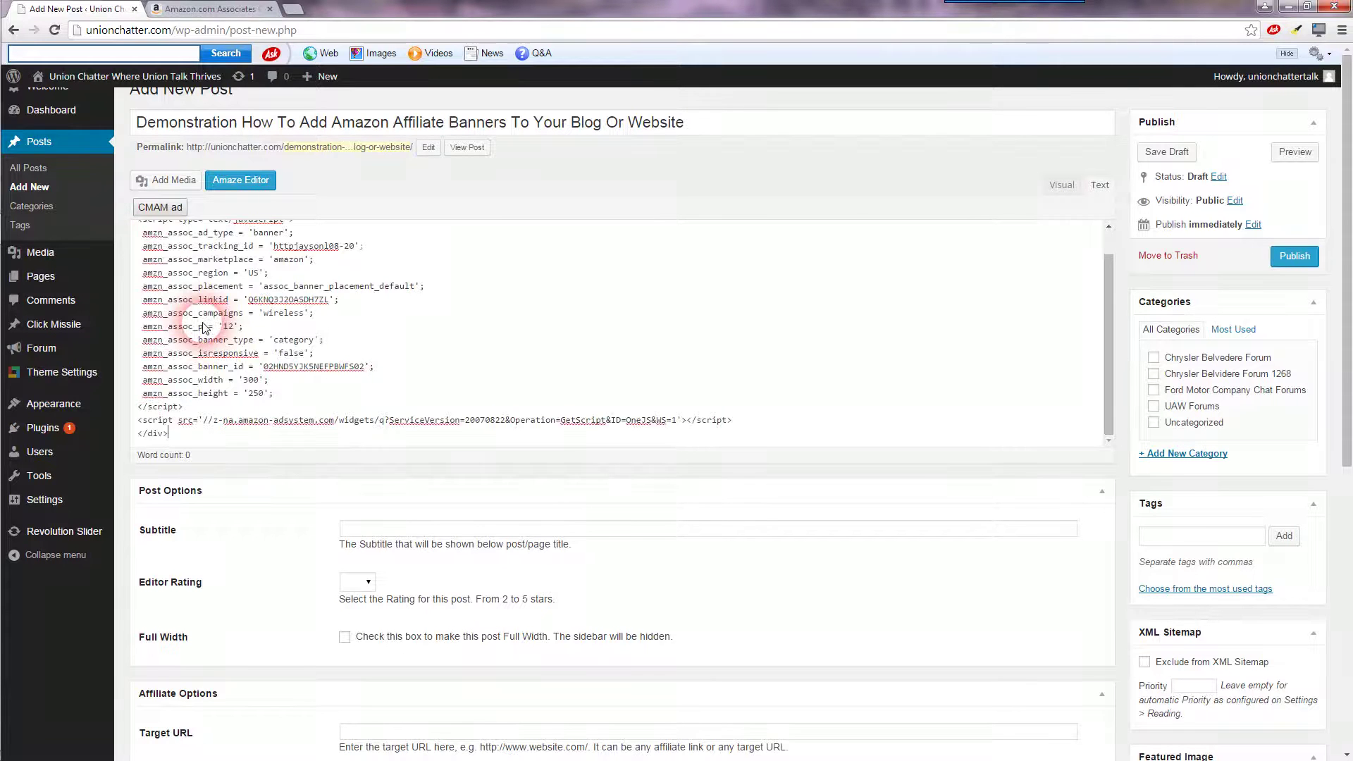
pyautogui.scroll(1, 634, 352)
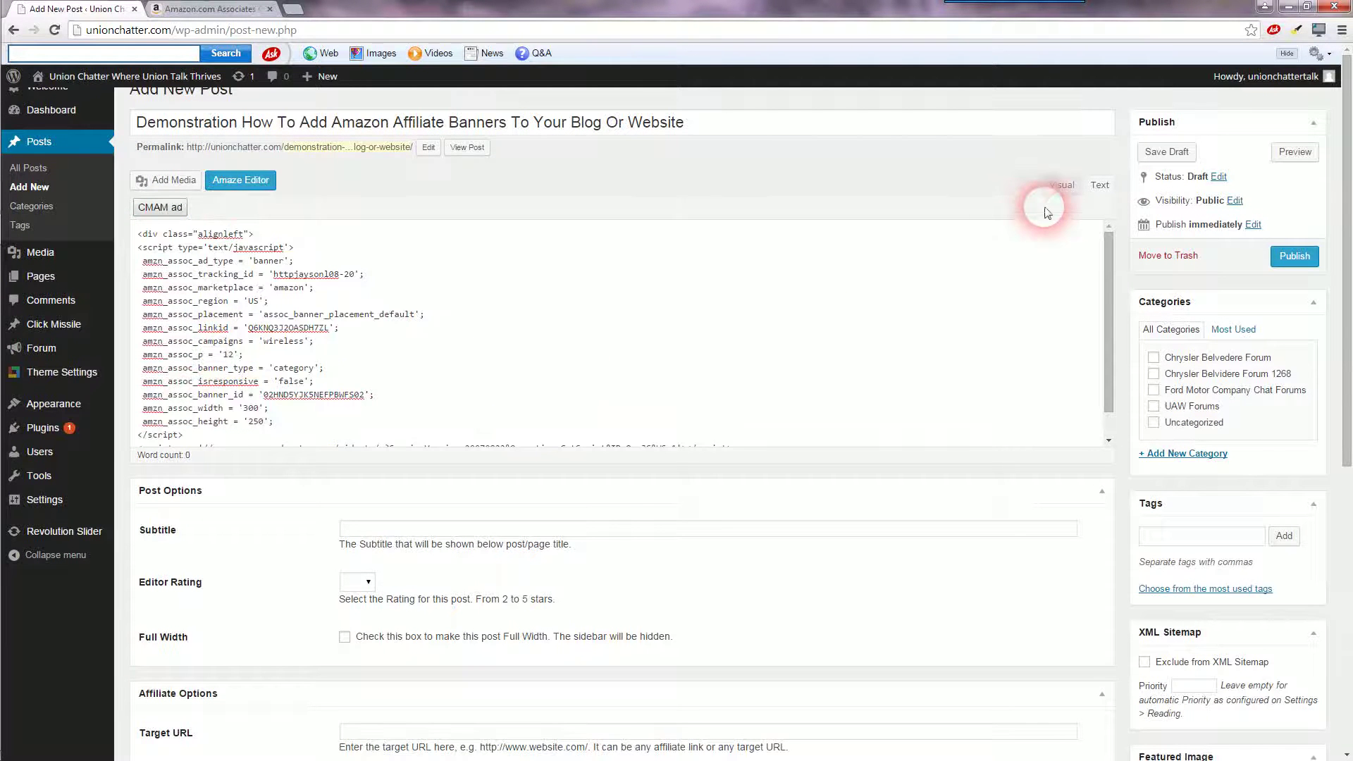
pyautogui.click(1059, 184)
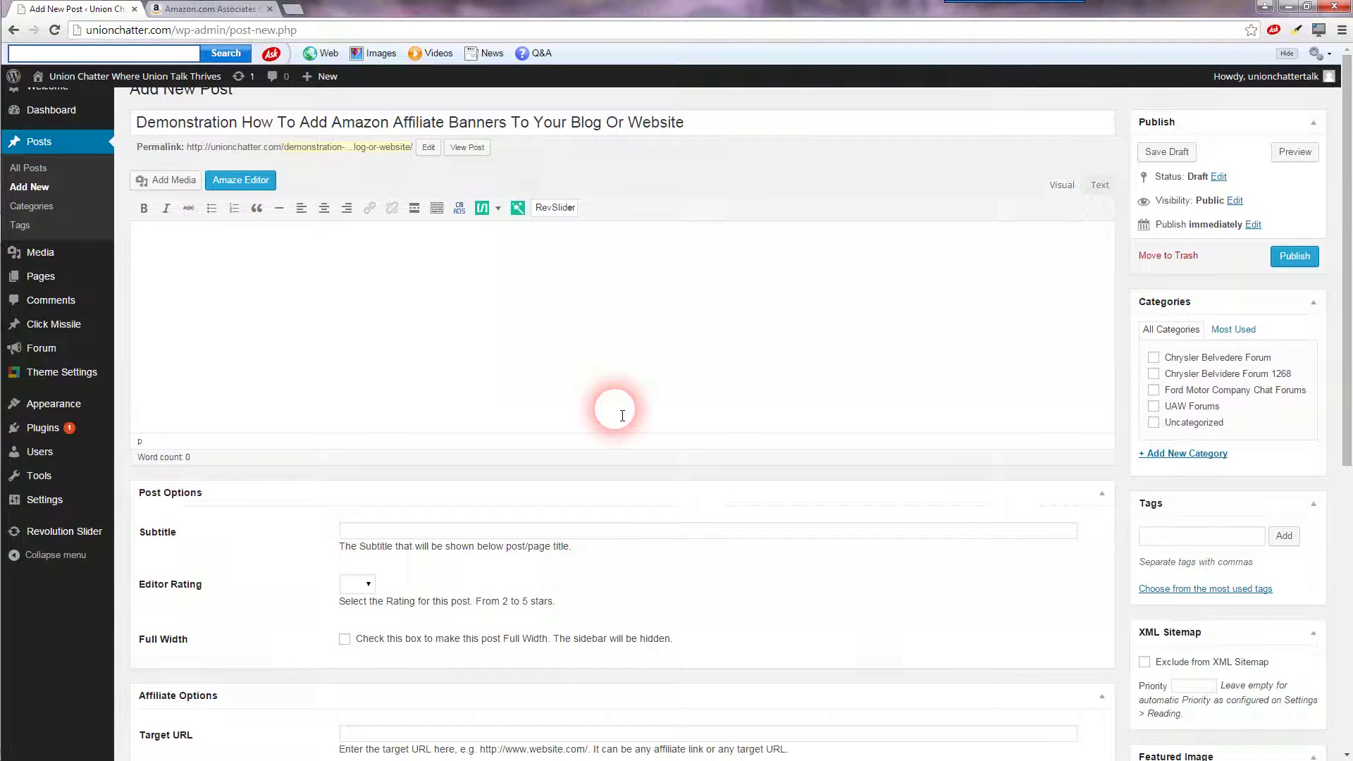
# Leave the post editor through Appearance > Themes in the admin sidebar
pyautogui.click(1176, 537)
pyautogui.scroll(-2, 1232, 484)
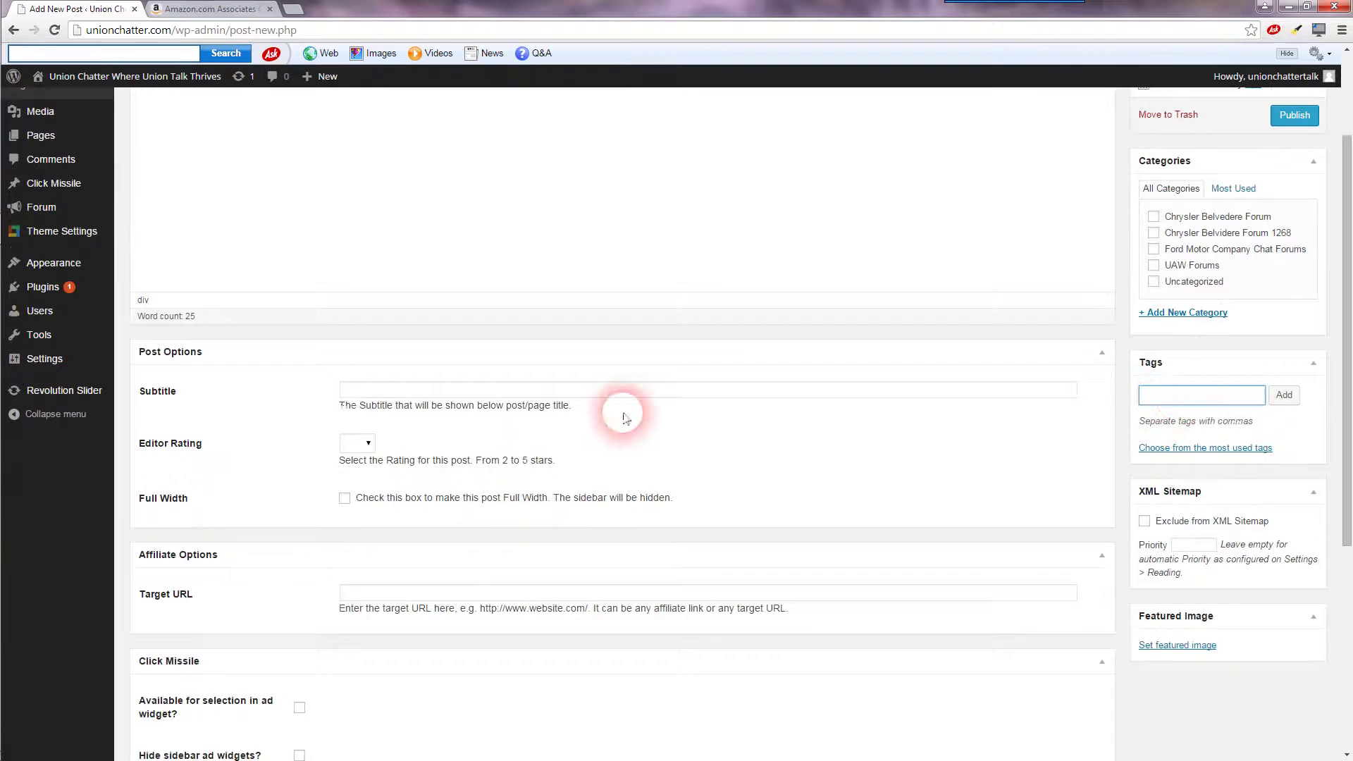
pyautogui.scroll(2, 740, 415)
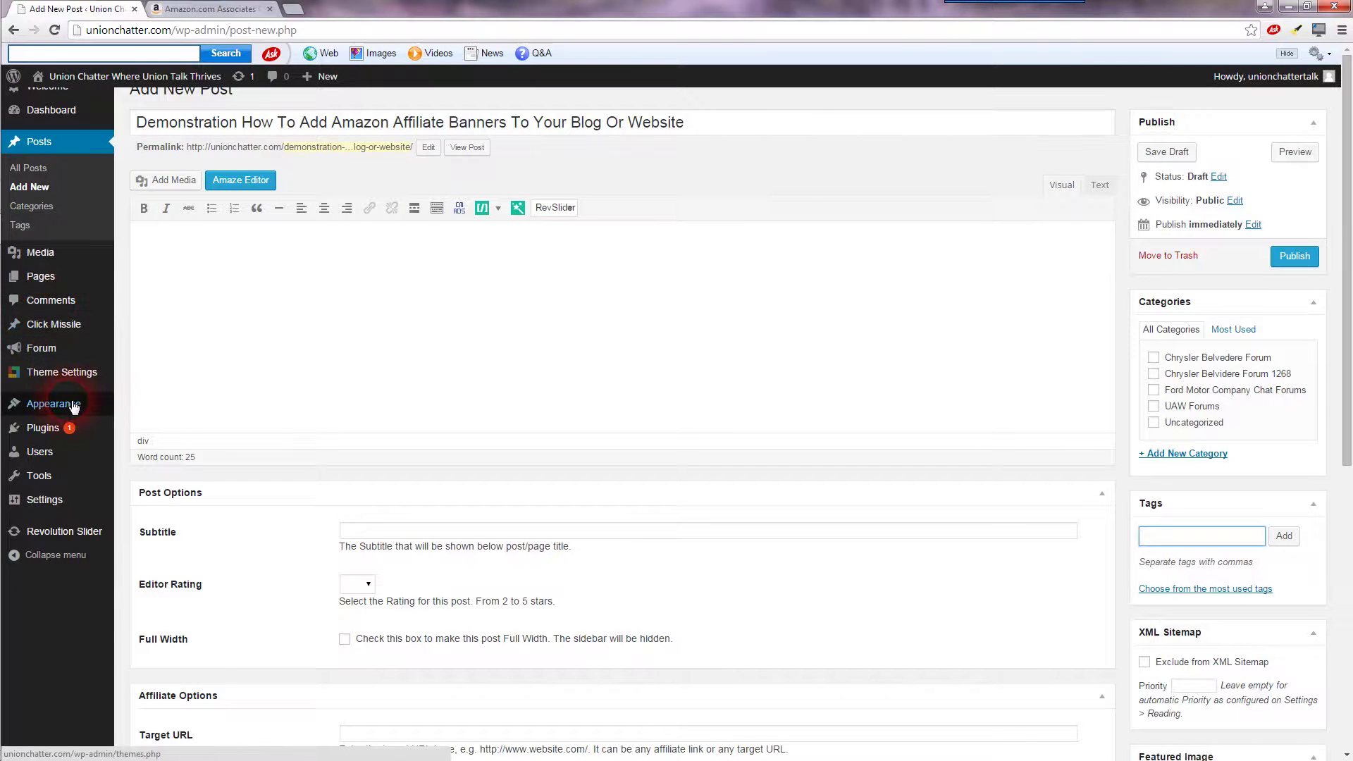
pyautogui.moveTo(74, 408)
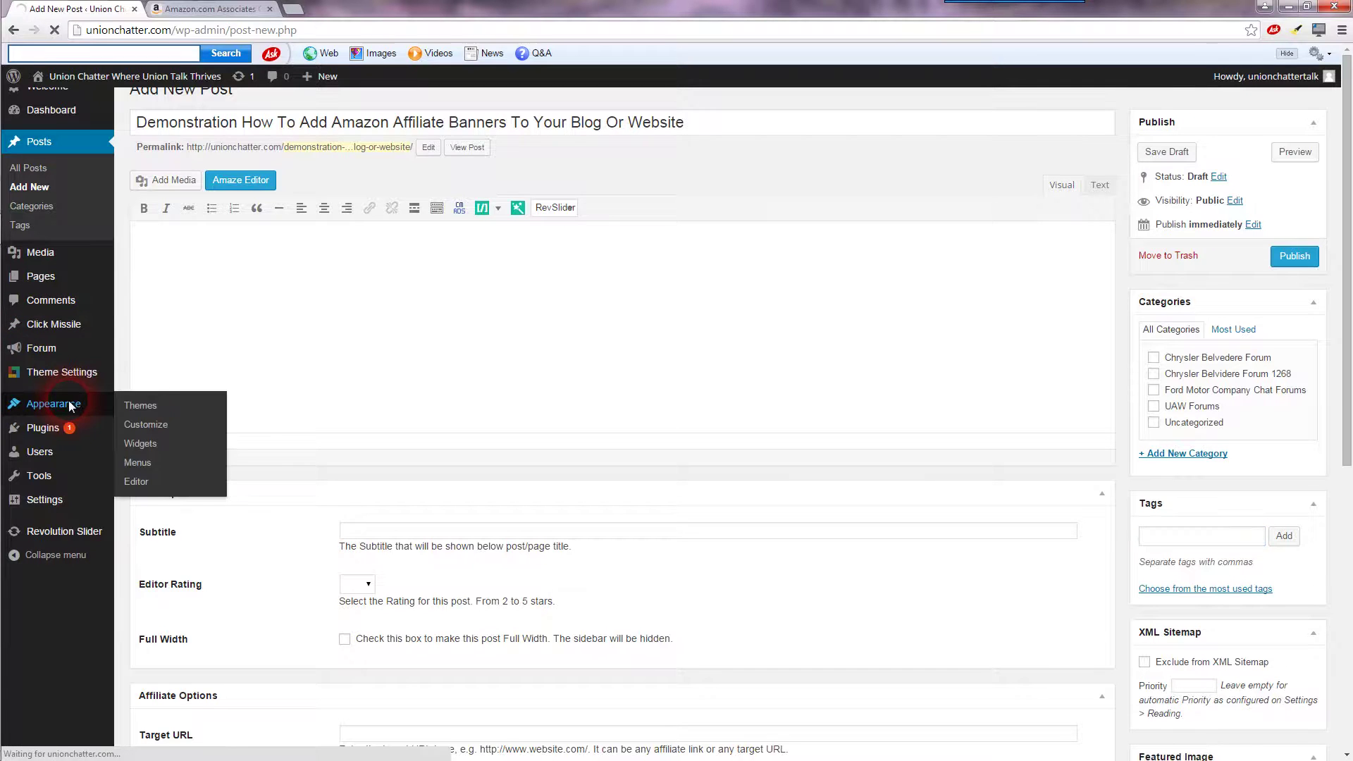
pyautogui.click(148, 443)
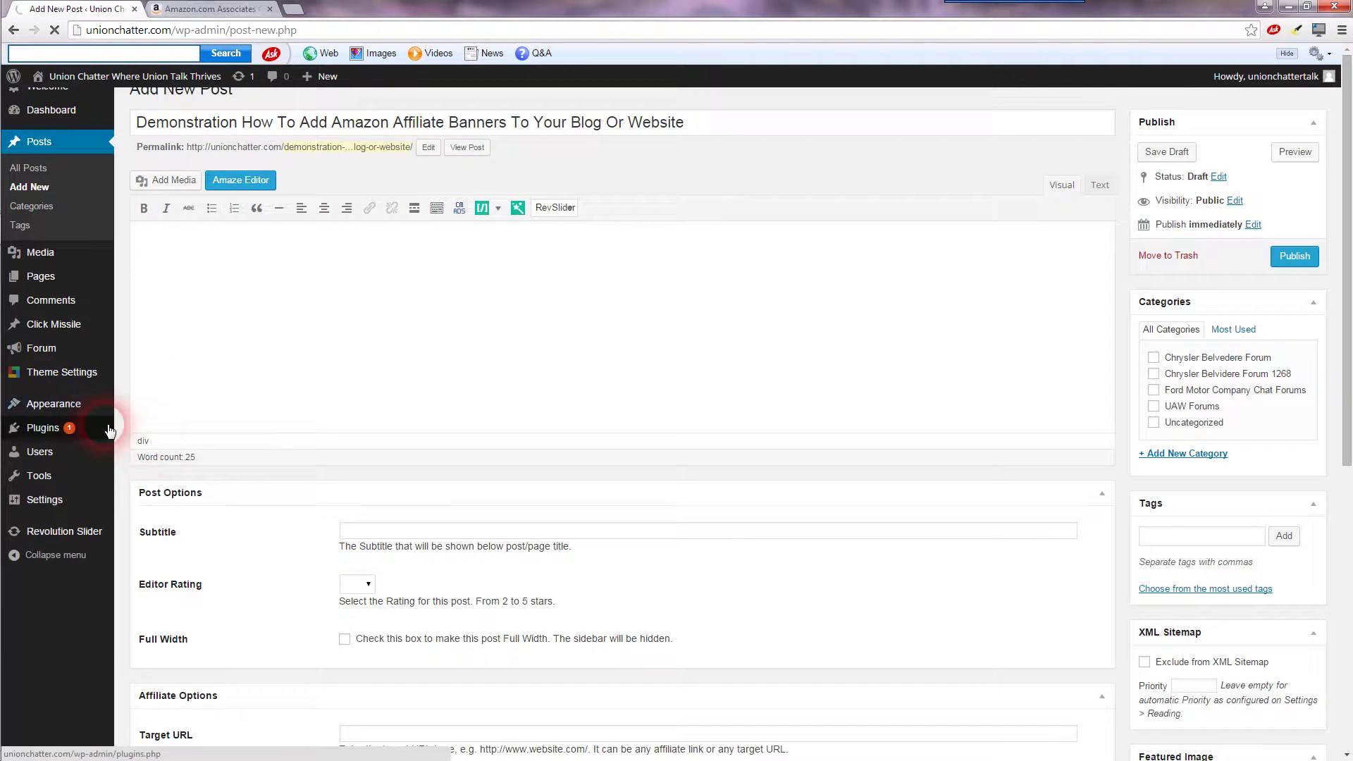
pyautogui.click(91, 408)
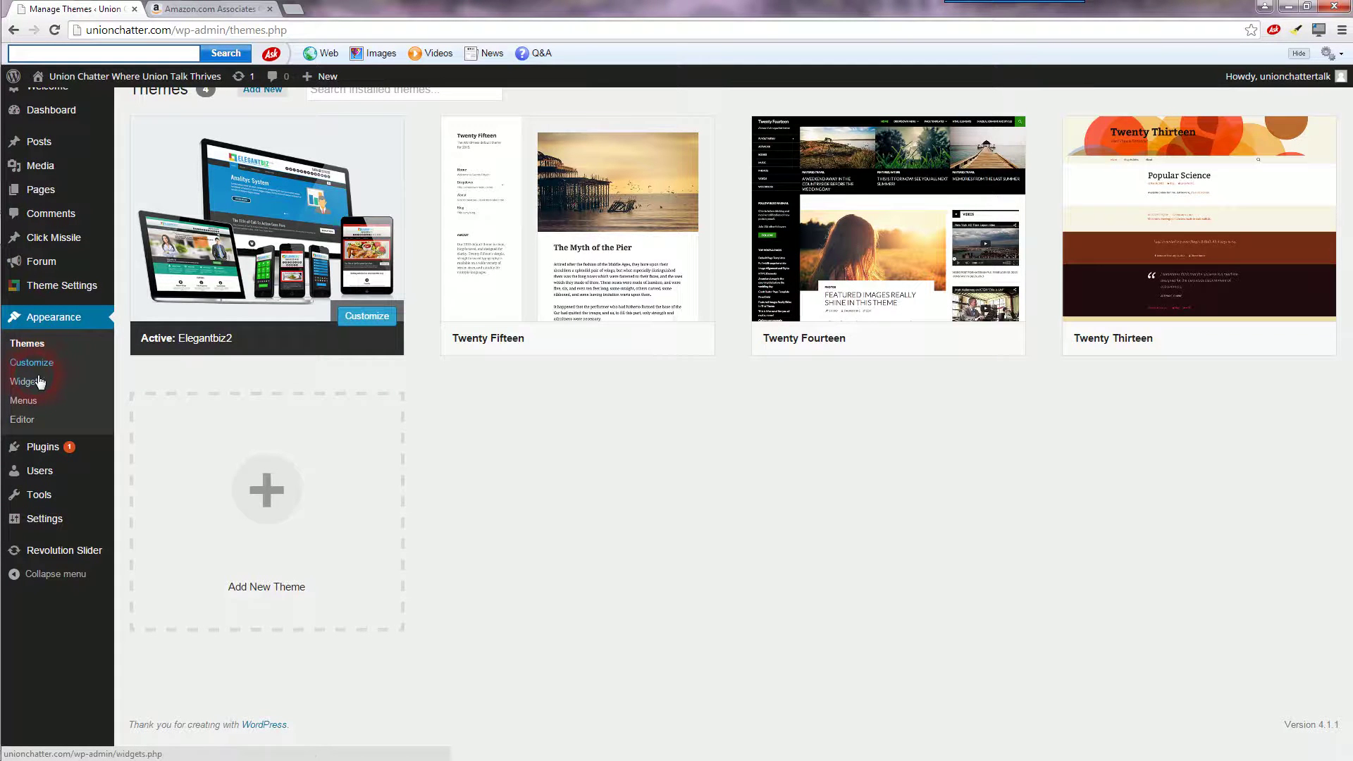
# Open Appearance > Widgets and scroll through the available widgets
pyautogui.click(36, 385)
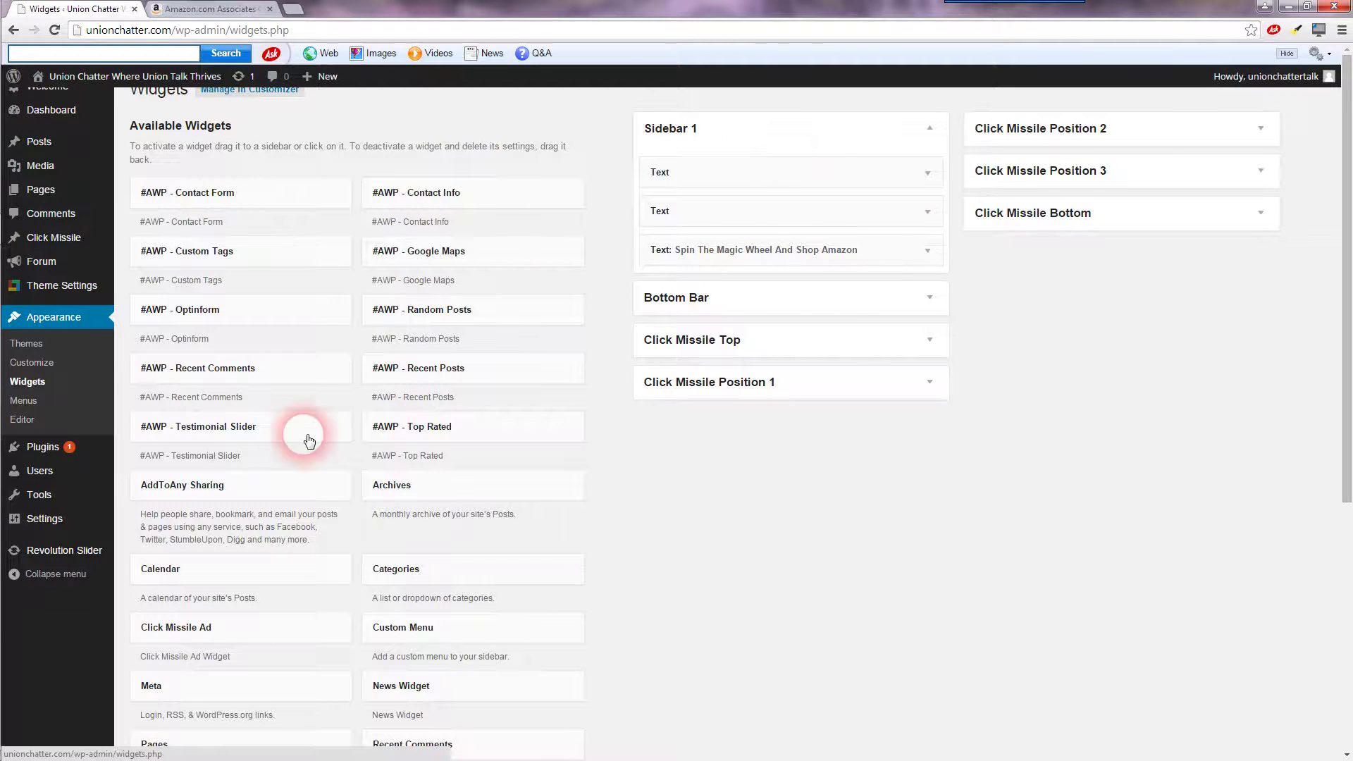
pyautogui.scroll(-6, 627, 482)
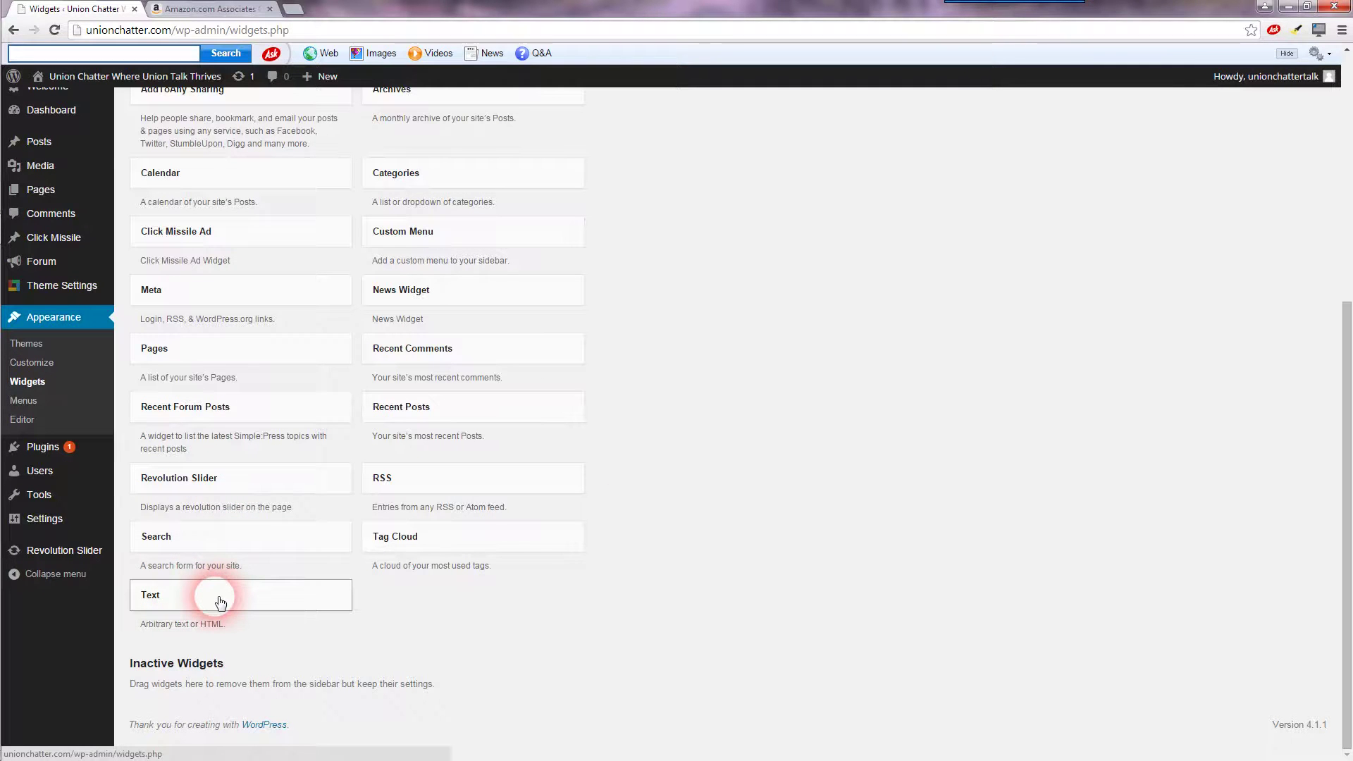
pyautogui.moveTo(220, 602); pyautogui.dragTo(775, 208)
pyautogui.scroll(6, 725, 474)
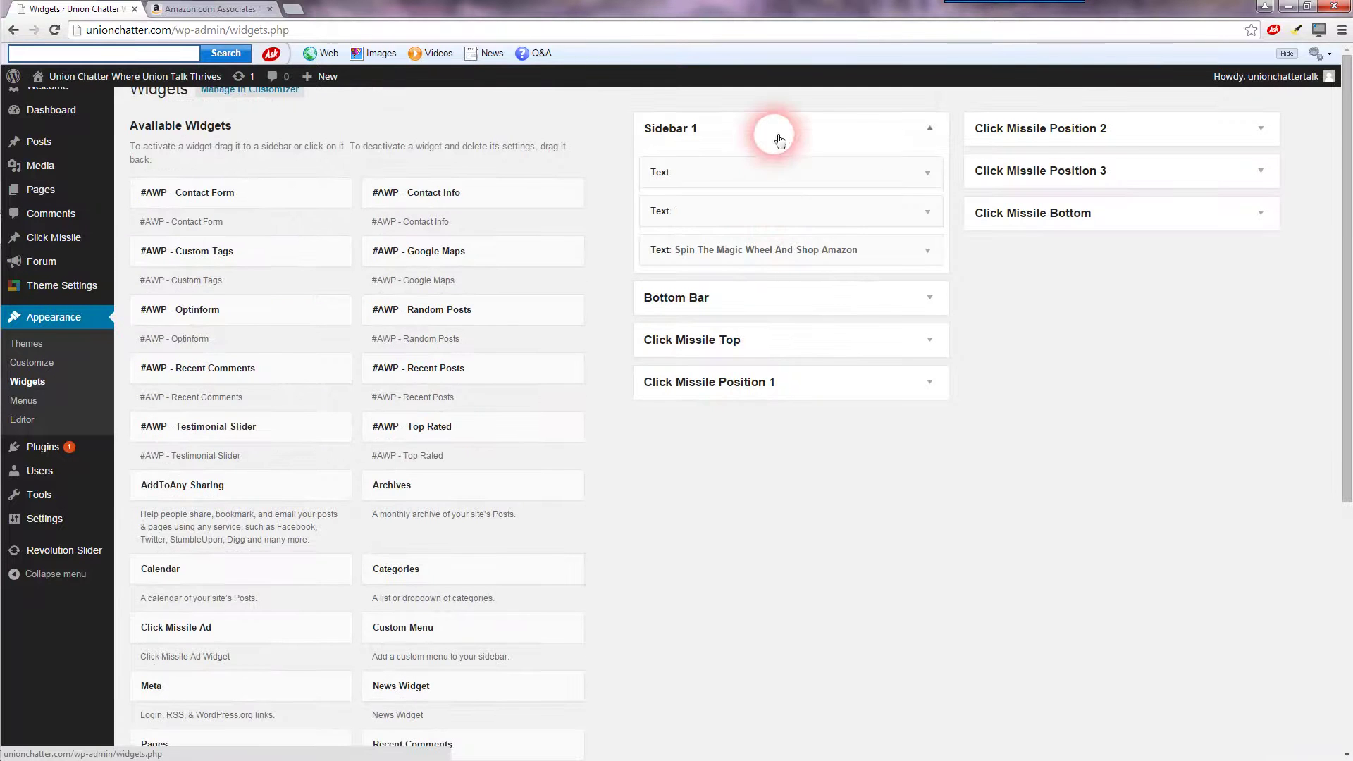
# Collapse and re-expand Sidebar 1 to inspect its three existing Text widgets
pyautogui.click(932, 129)
pyautogui.click(932, 129)
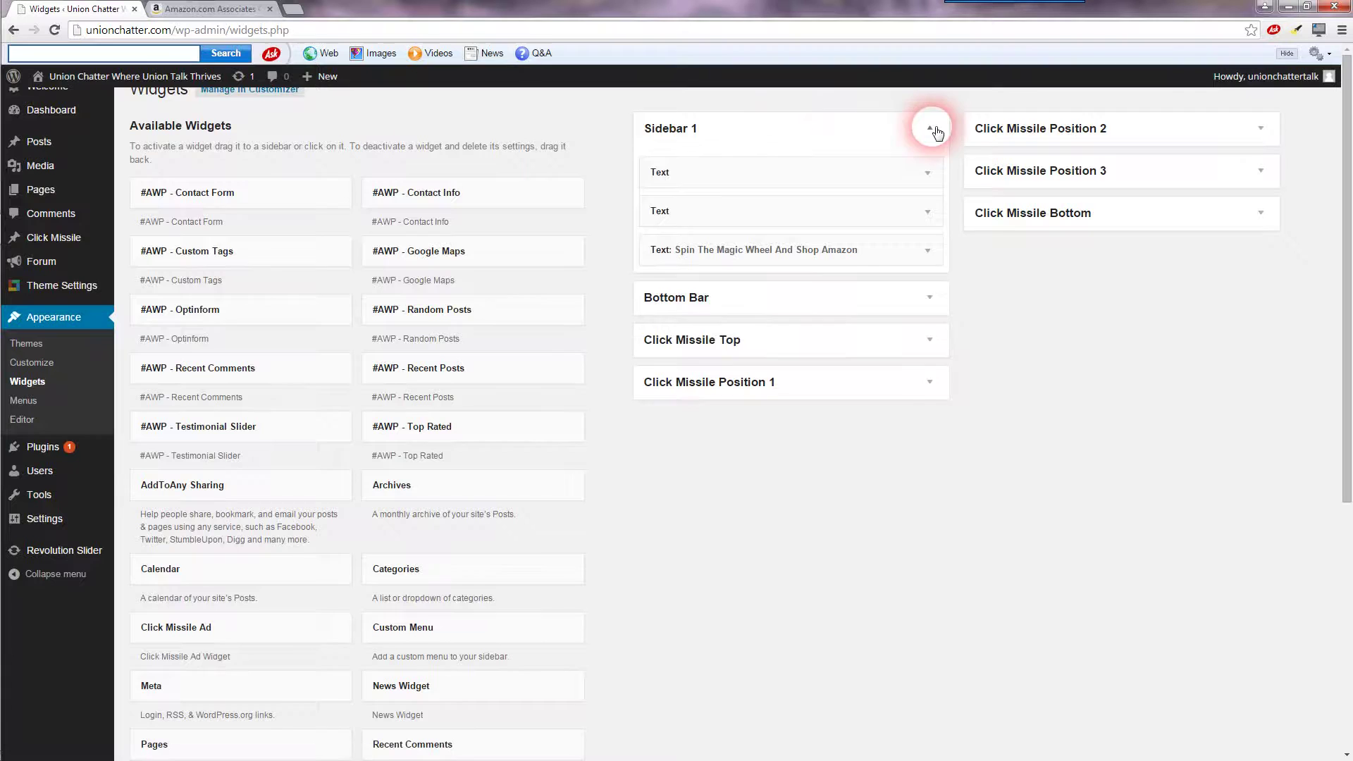
pyautogui.click(932, 298)
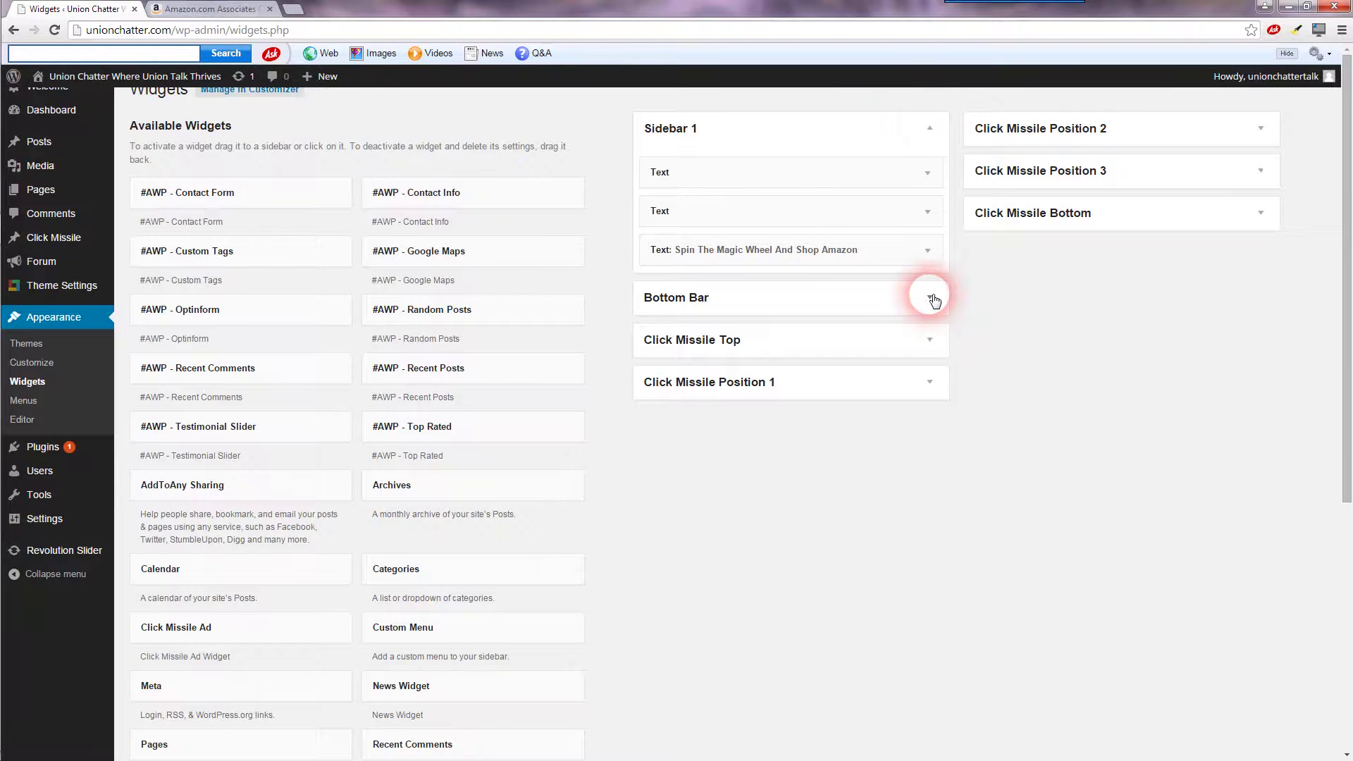
pyautogui.click(932, 341)
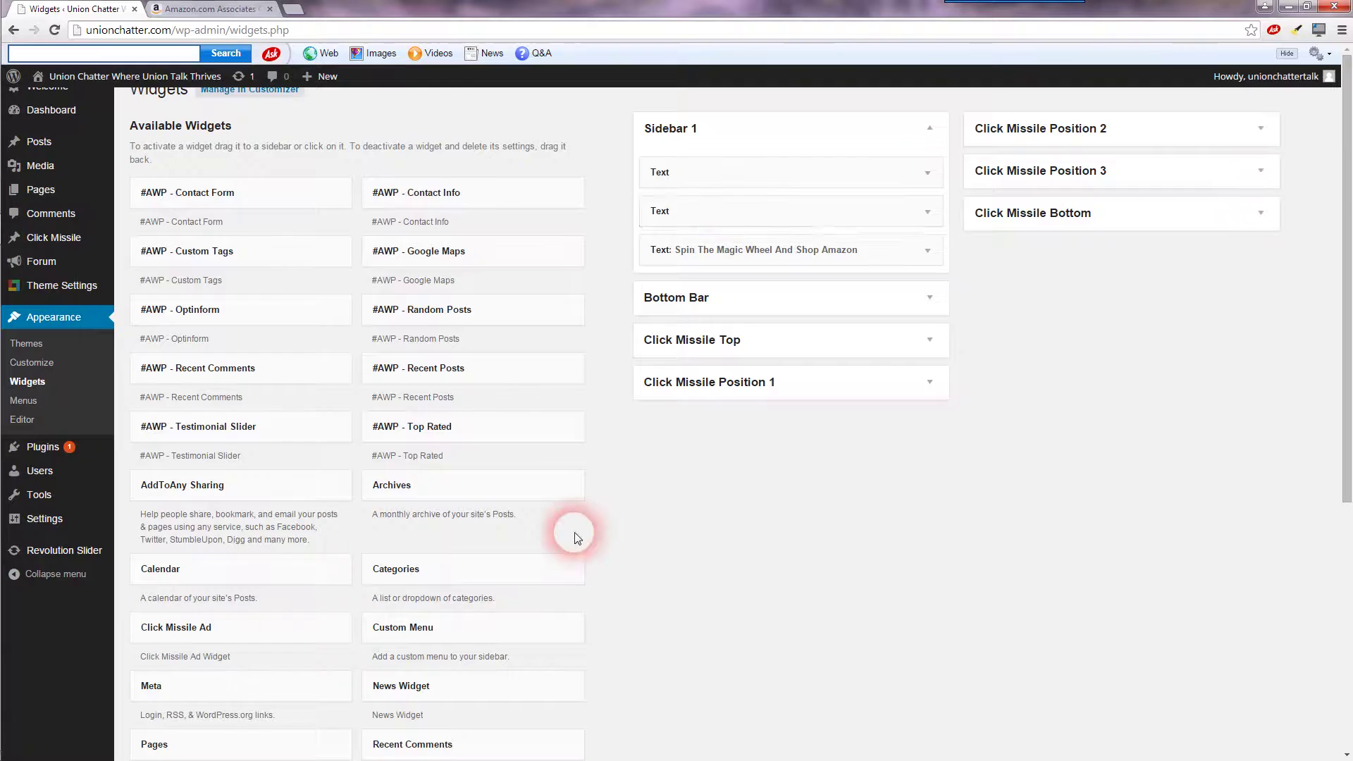
# Drag a Text widget to the top of Sidebar 1, paste the Amazon banner code, and save
pyautogui.scroll(-5, 573, 521)
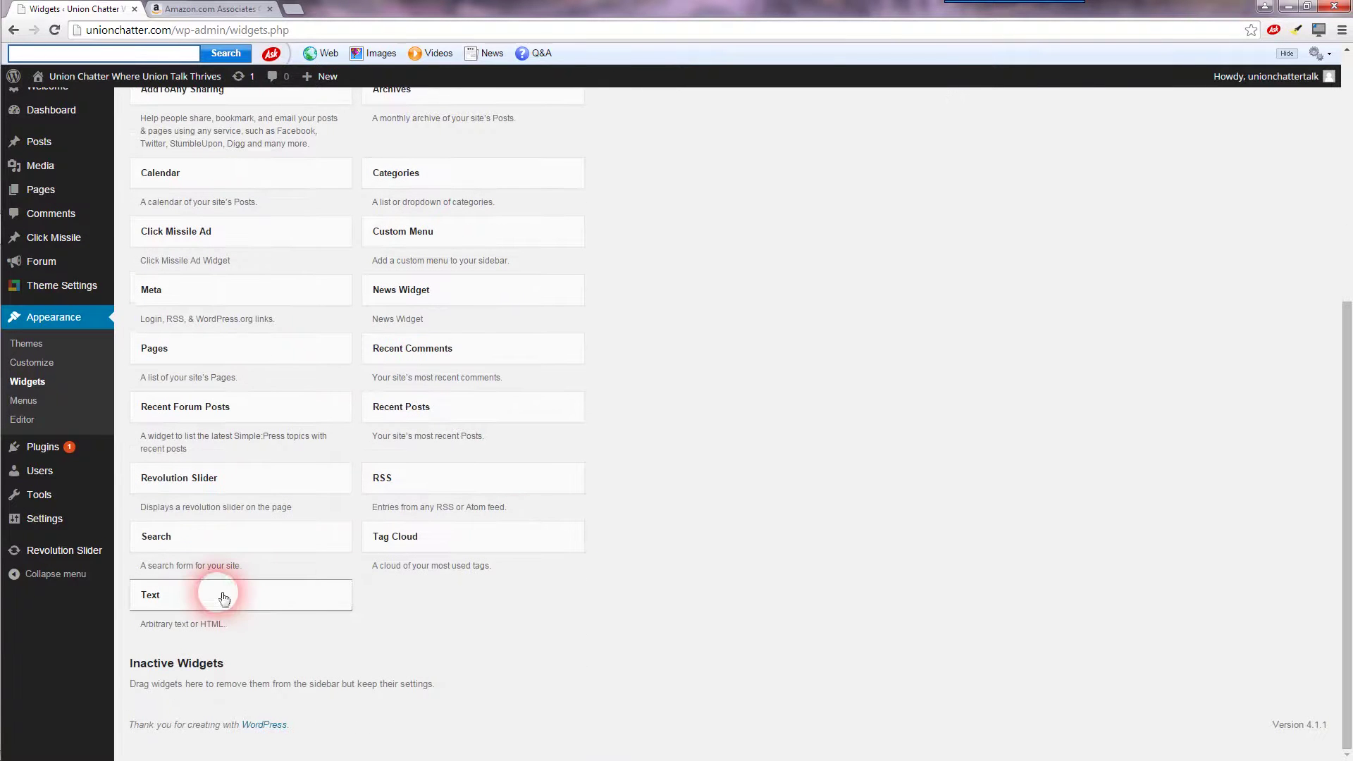
pyautogui.moveTo(220, 592); pyautogui.dragTo(733, 172)
pyautogui.scroll(5, 740, 504)
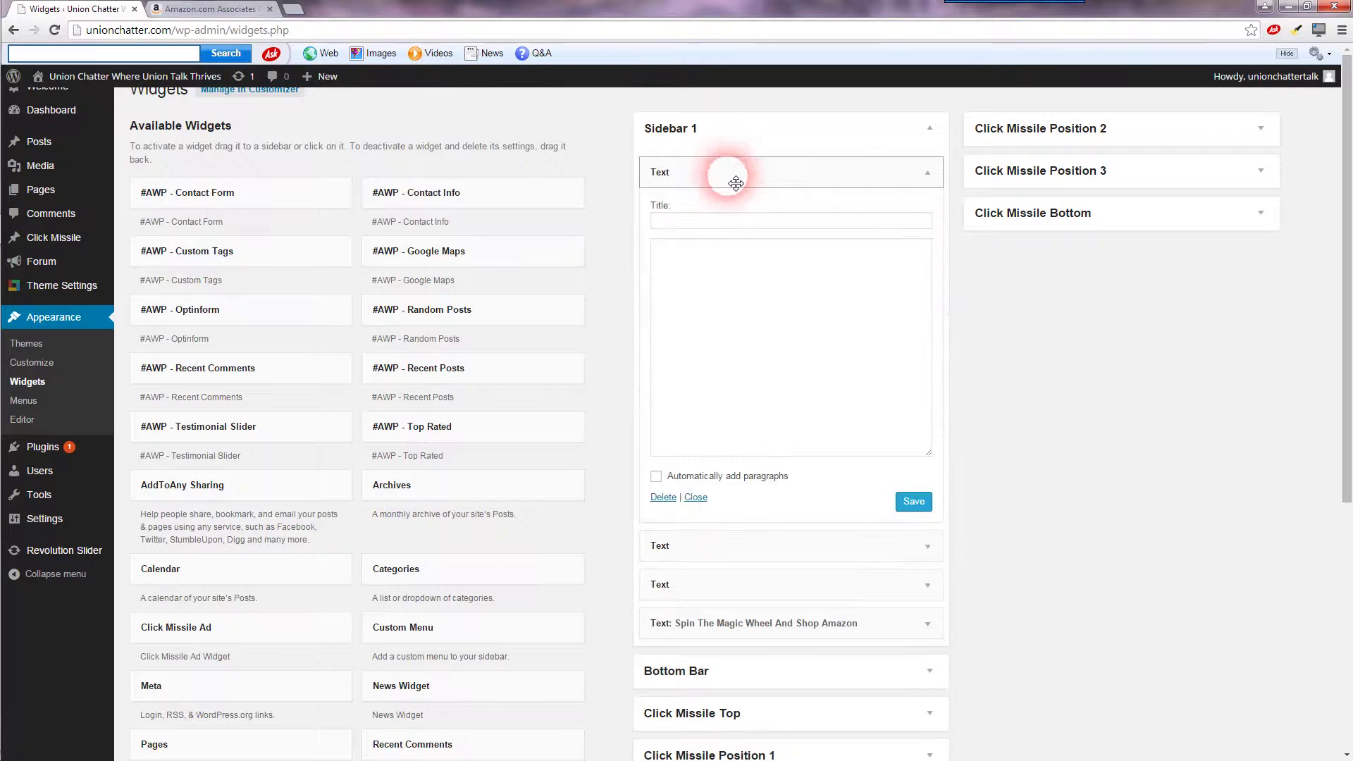
pyautogui.rightClick(688, 274)
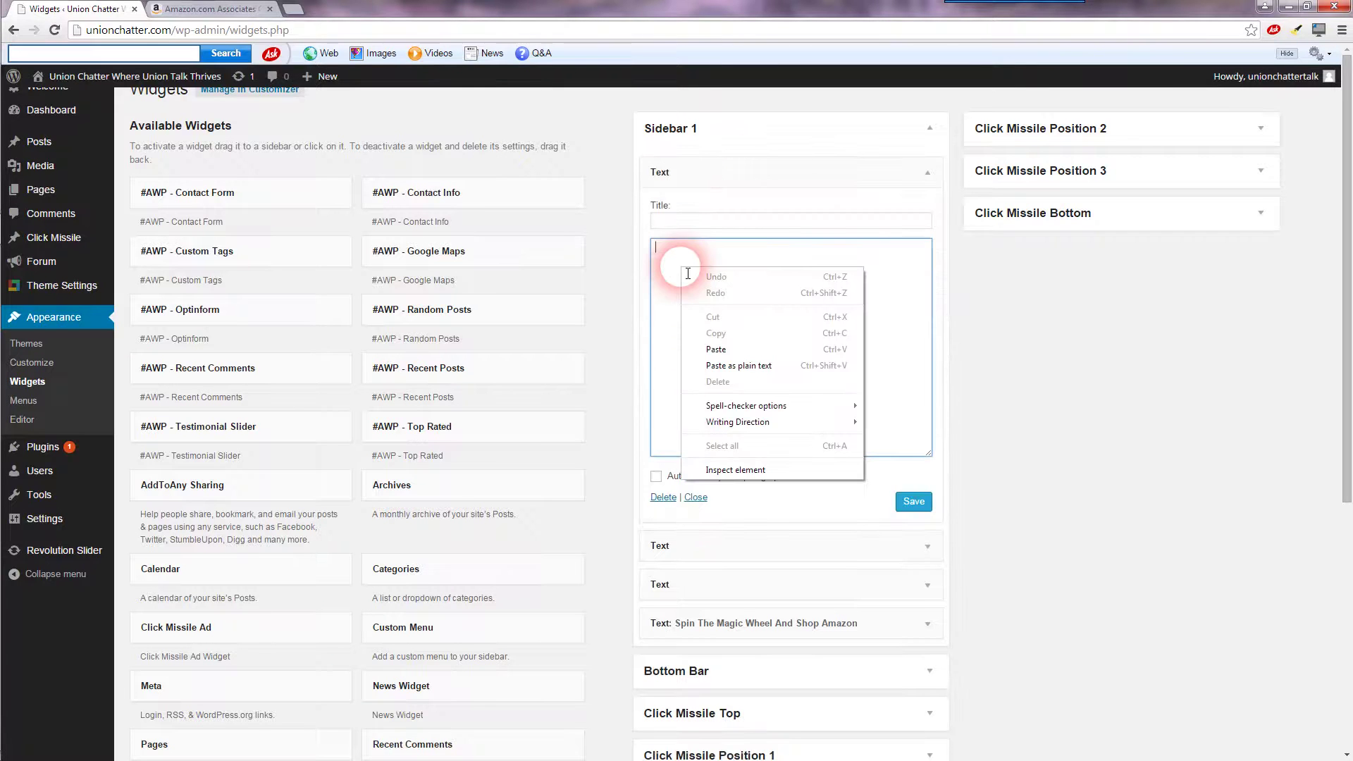
pyautogui.click(714, 349)
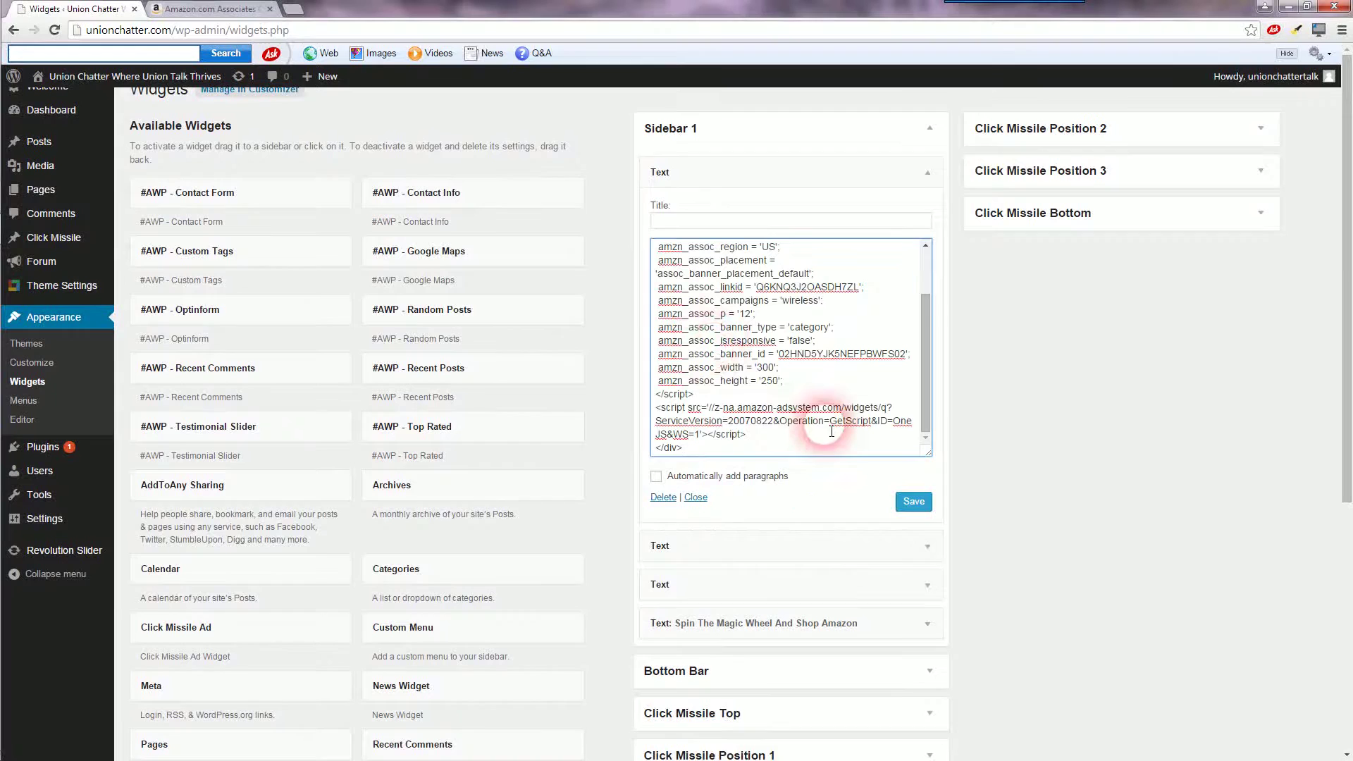
pyautogui.click(923, 506)
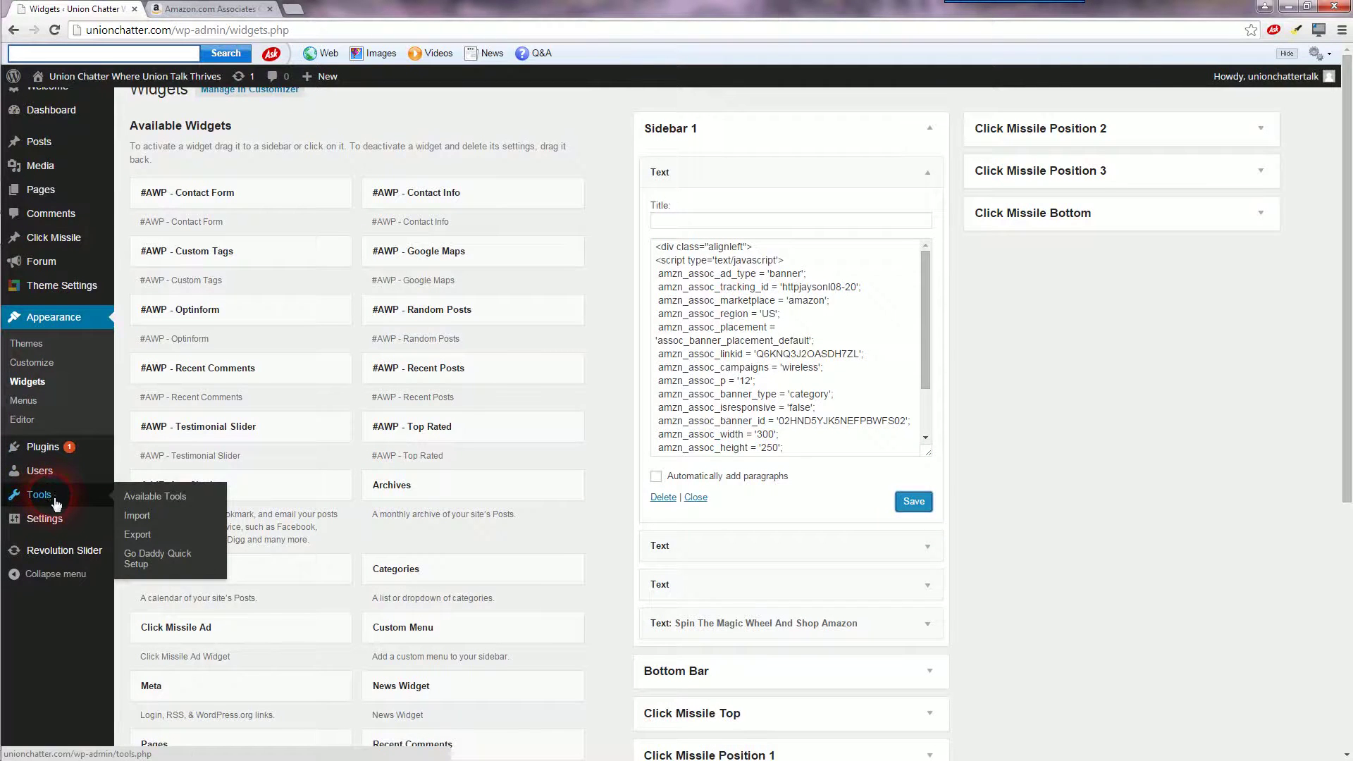
# In WP Super Cache's Contents tab, delete all cached pages and then the expired ones
pyautogui.moveTo(90, 528)
pyautogui.click(169, 673)
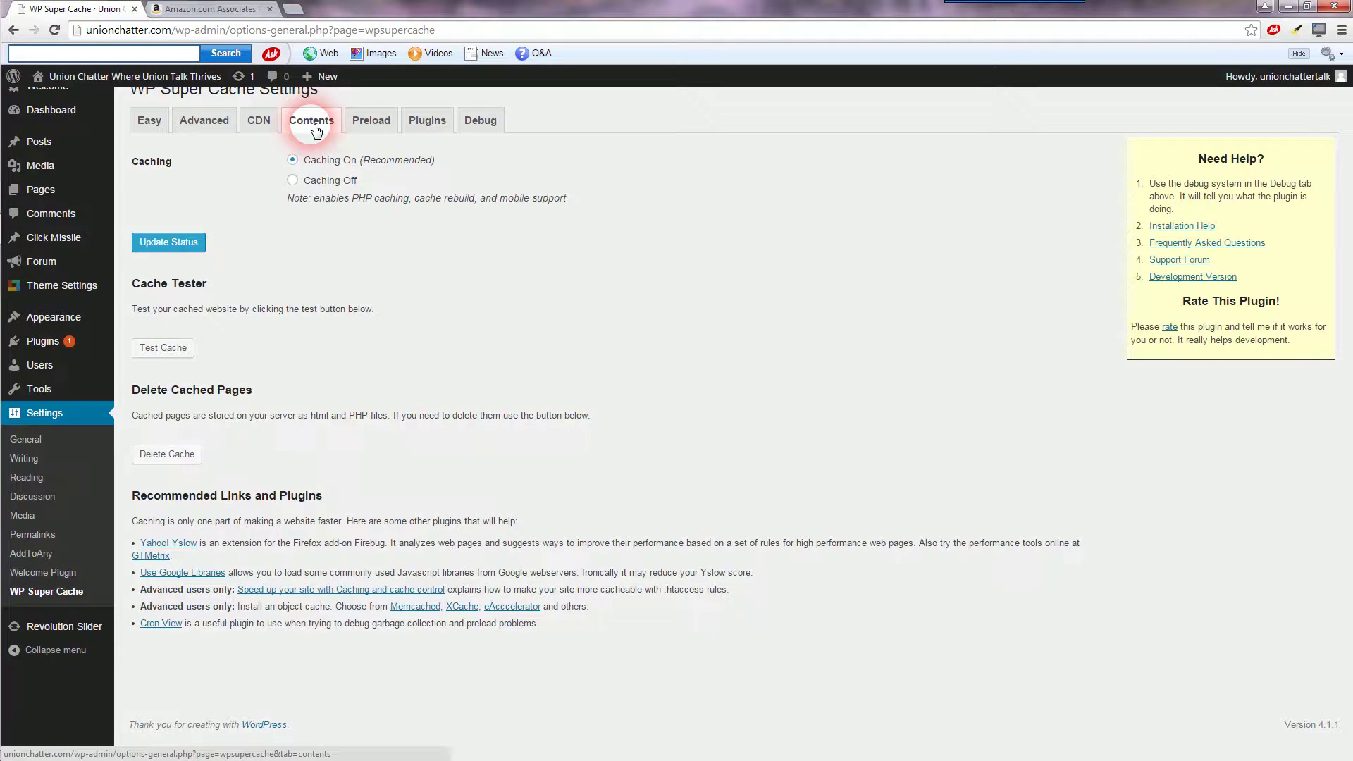
pyautogui.click(316, 129)
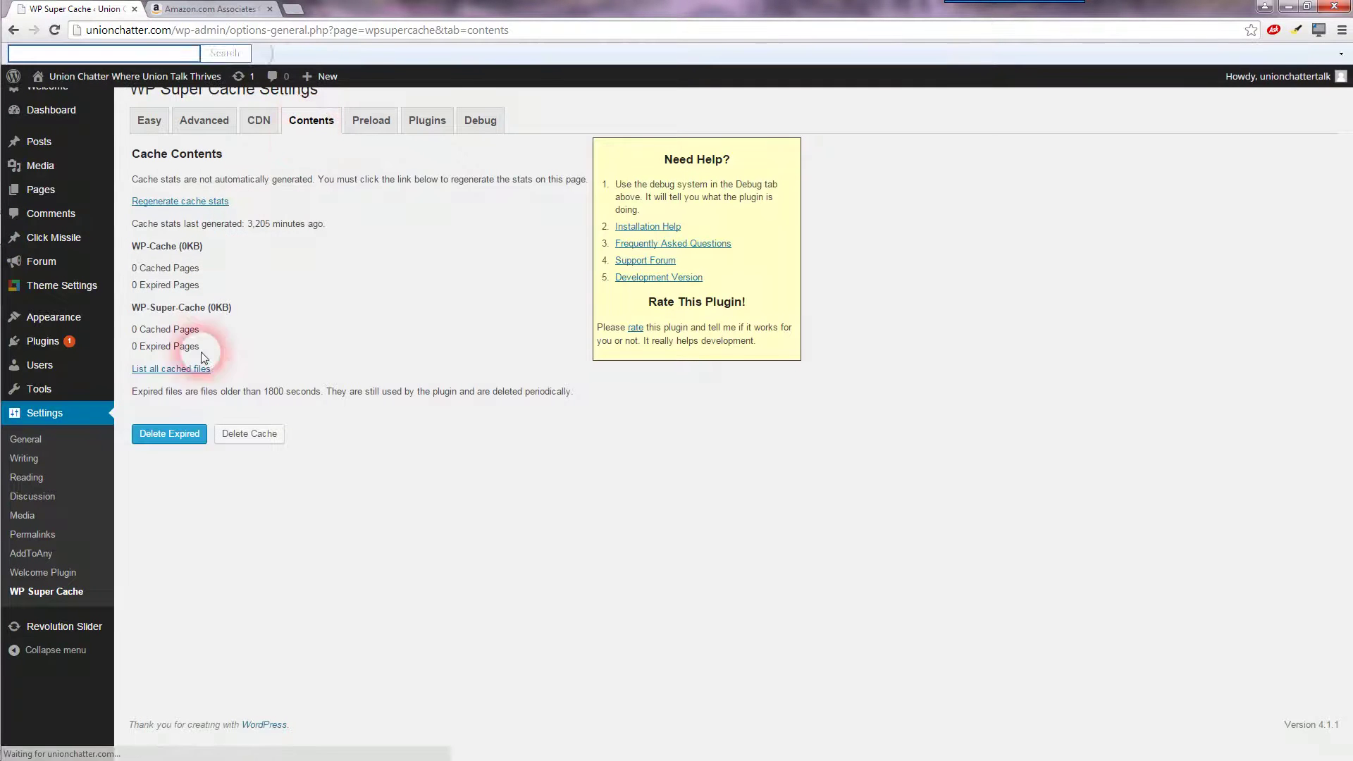
pyautogui.click(243, 436)
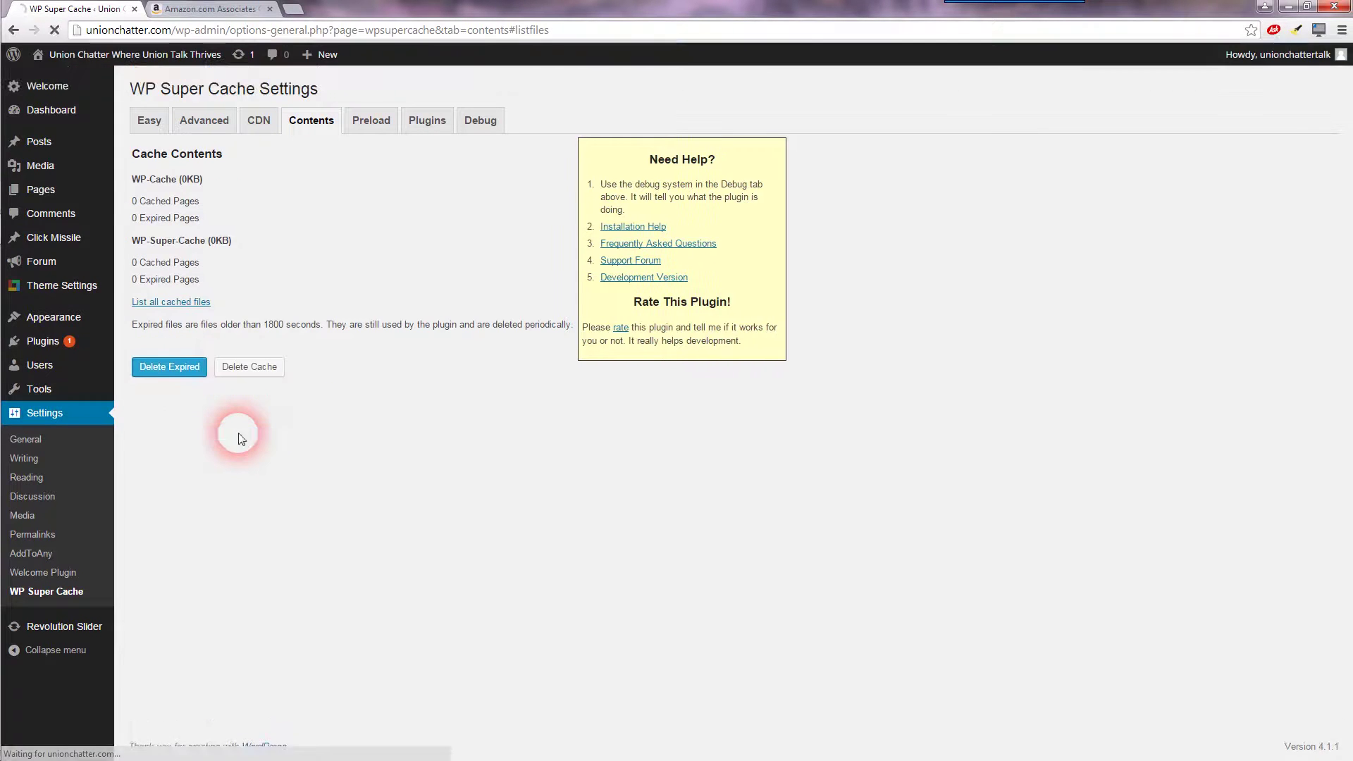
pyautogui.click(177, 372)
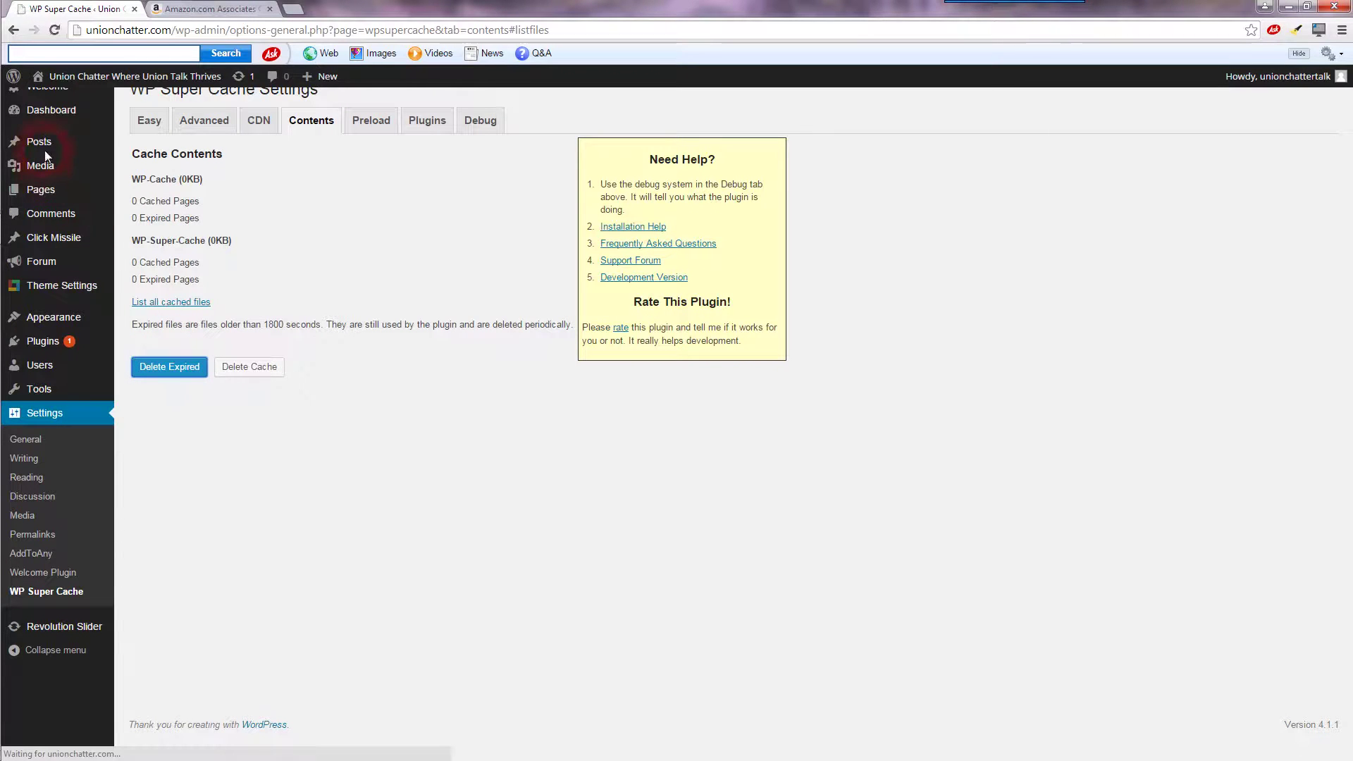
pyautogui.moveTo(50, 148)
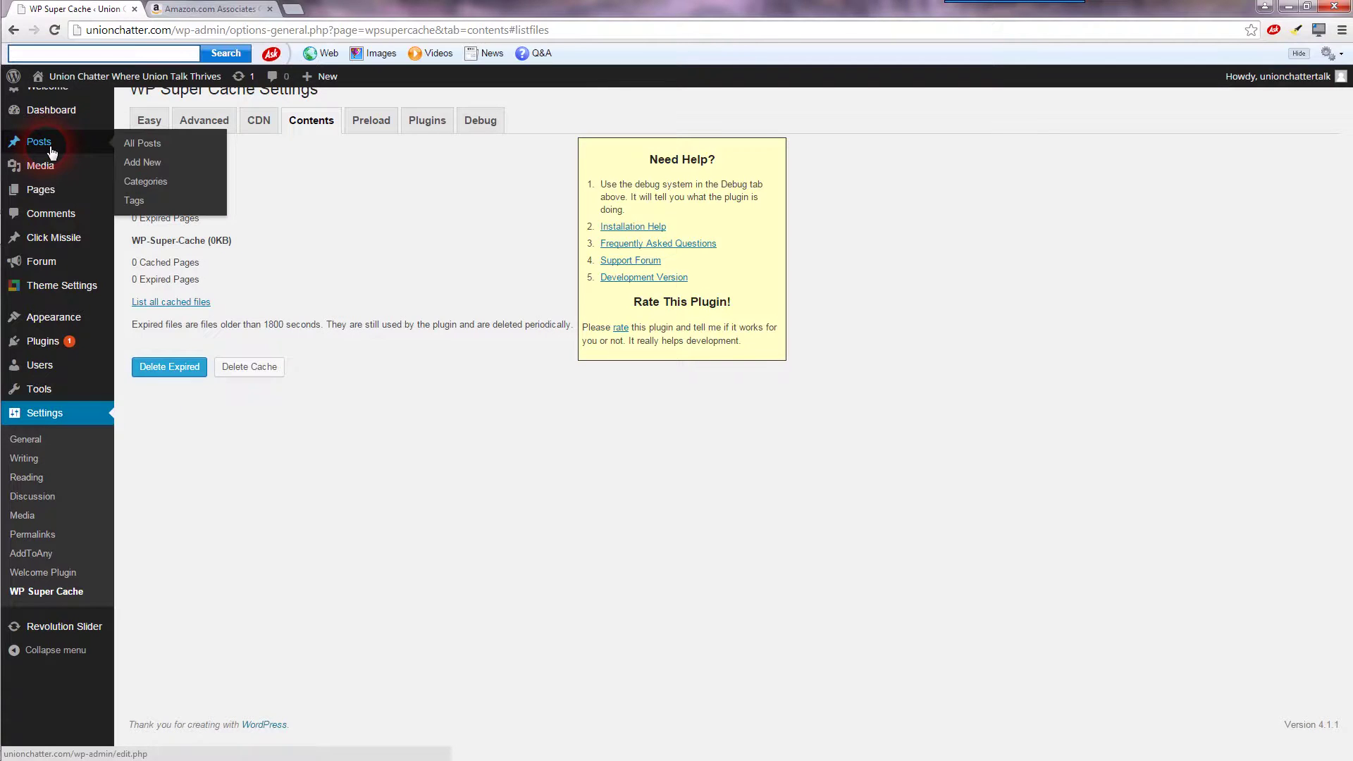
# From All Posts, view the live 'History Of How The American Union Was First Started' post
pyautogui.click(150, 149)
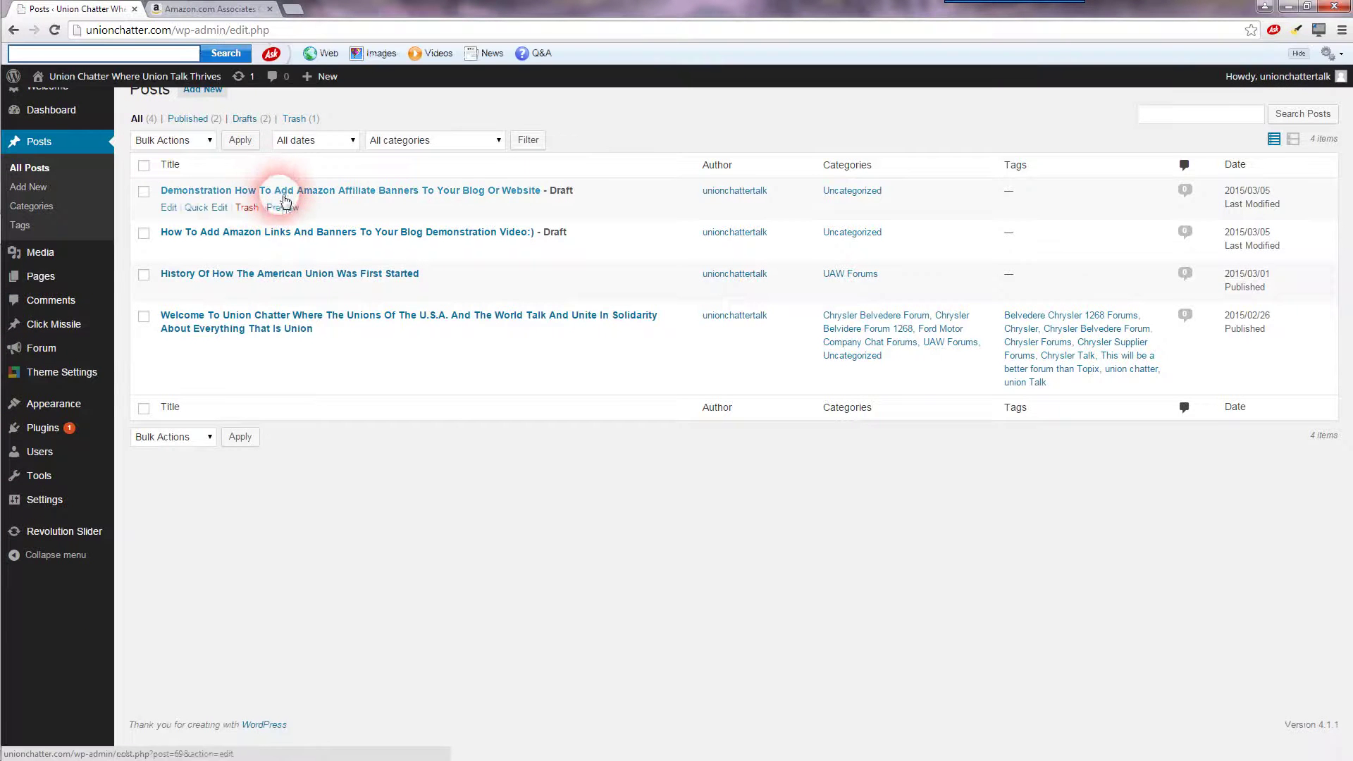
pyautogui.click(277, 290)
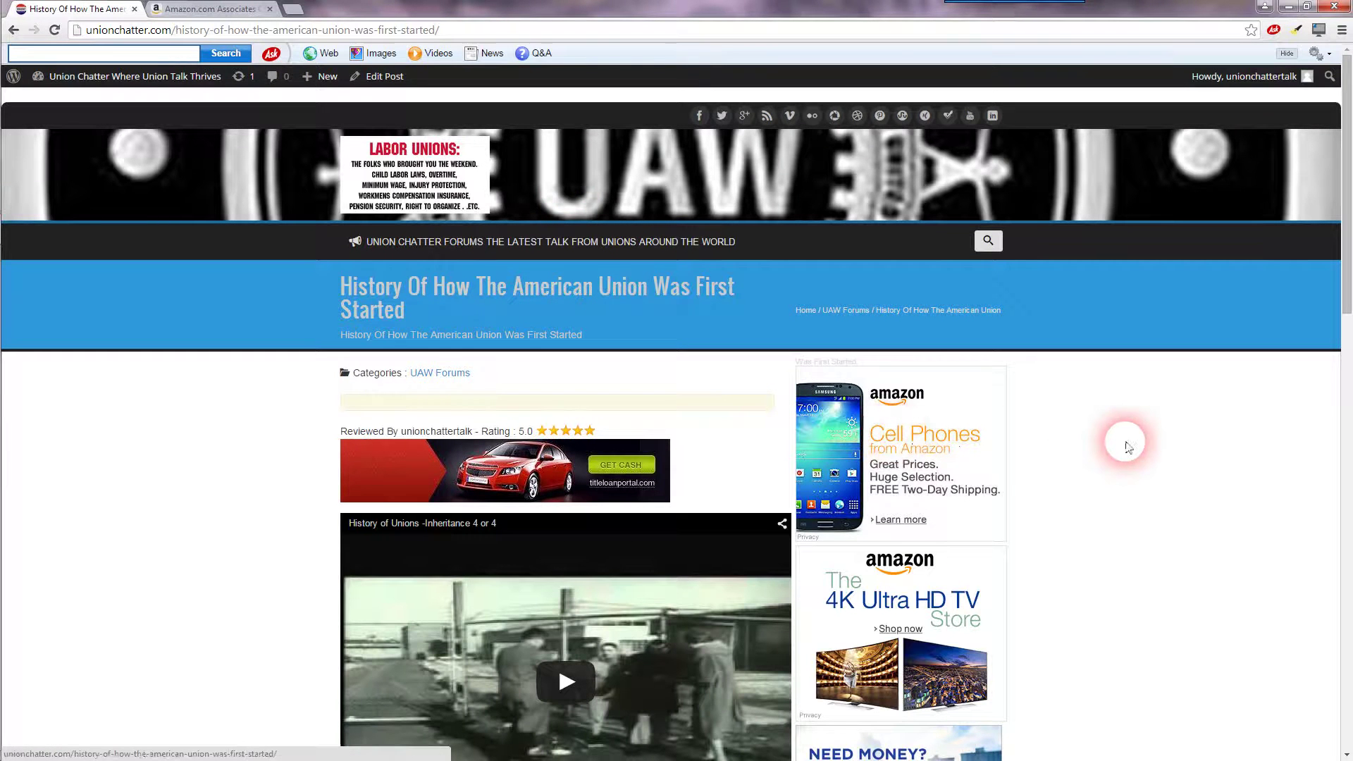
pyautogui.scroll(-2, 1126, 444)
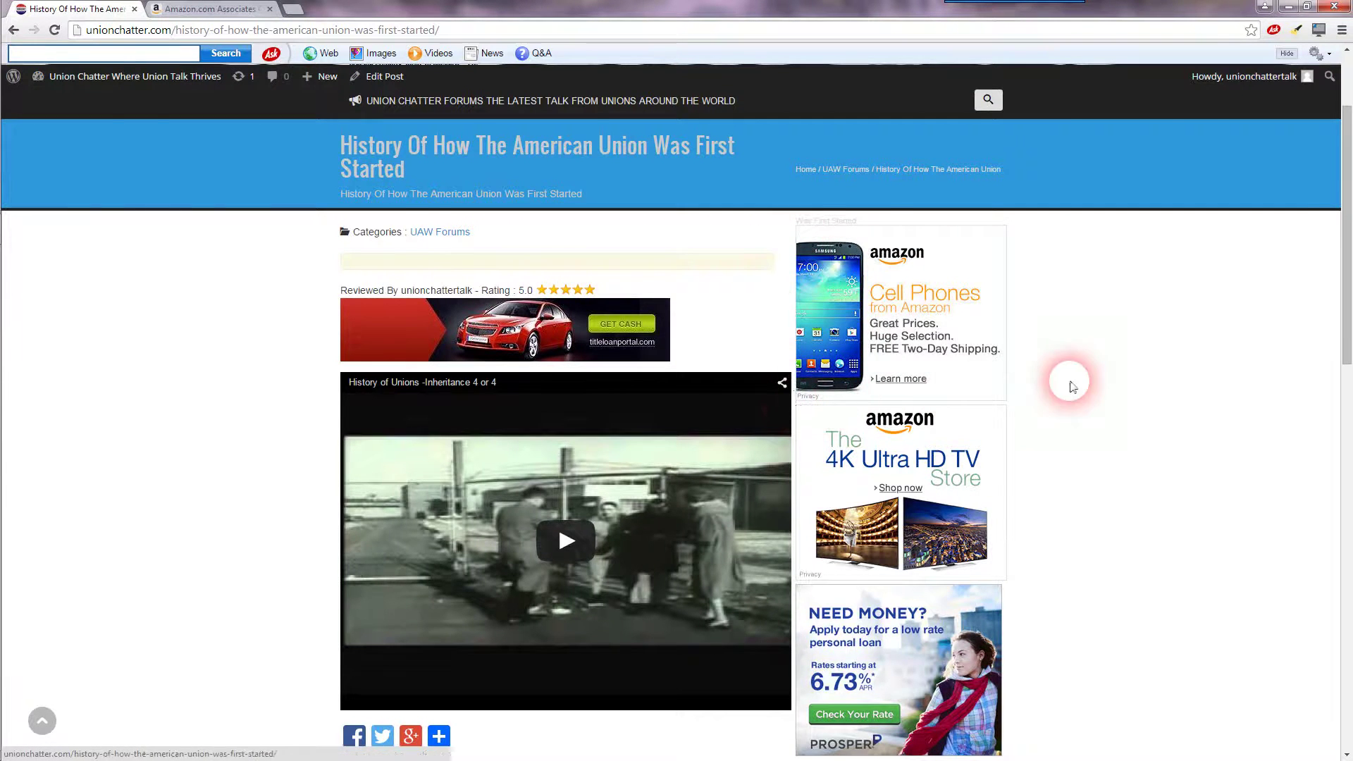
pyautogui.scroll(2, 1070, 386)
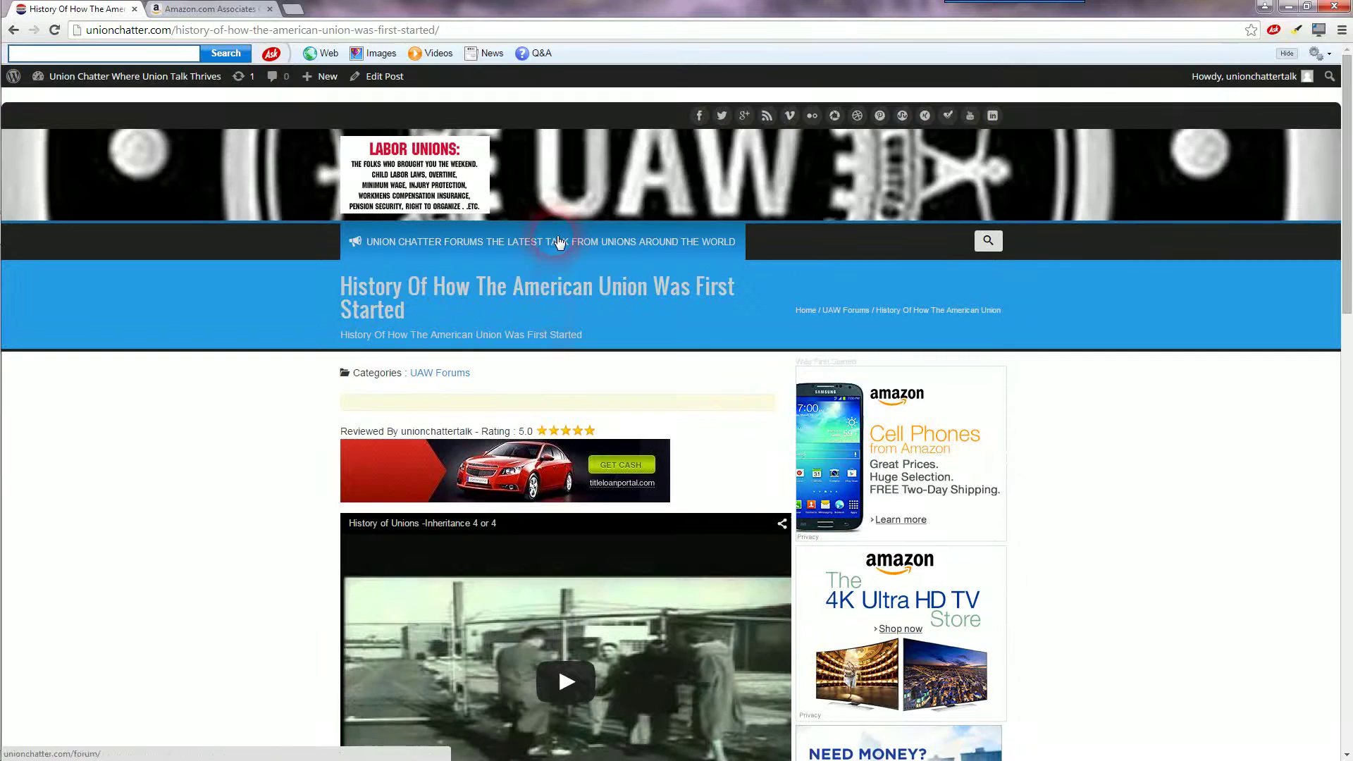
pyautogui.scroll(-4, 1128, 468)
pyautogui.scroll(4, 1130, 471)
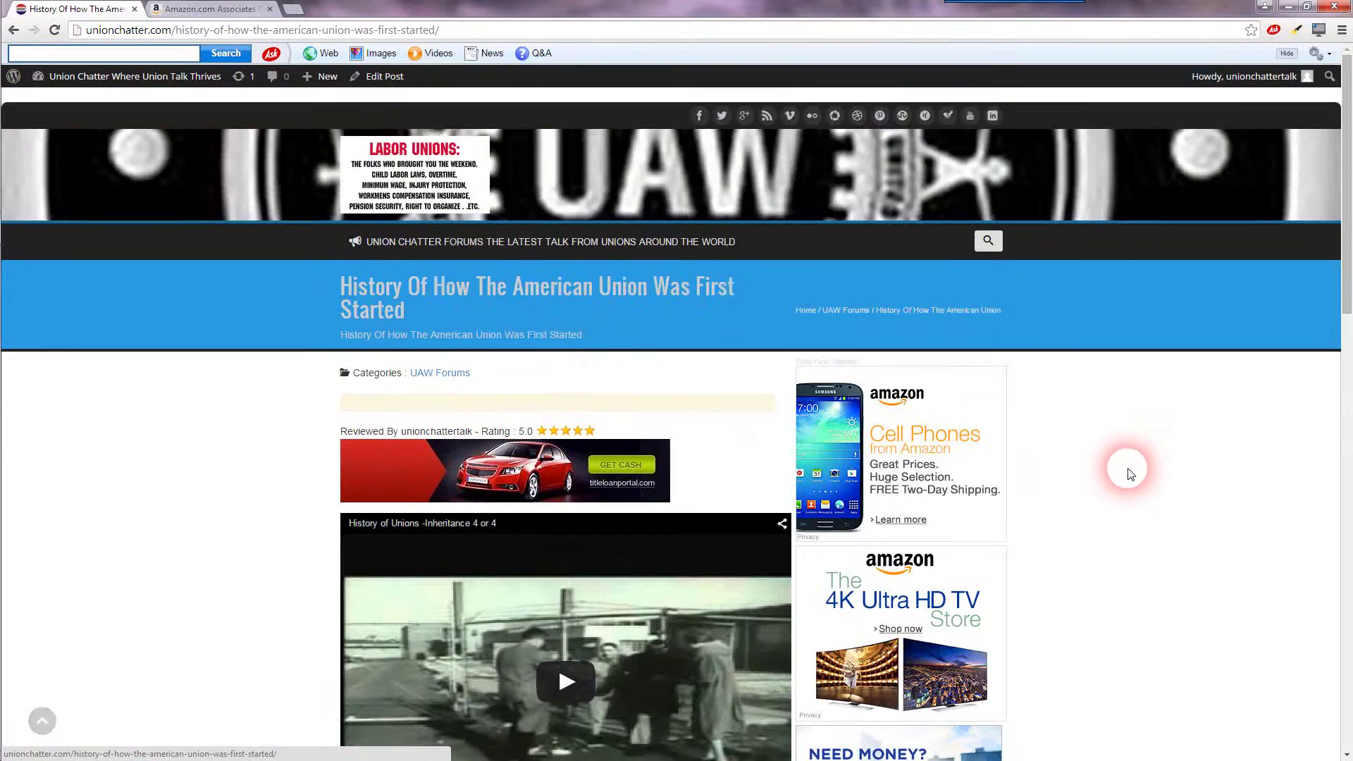
# Go to the Union Chatter Forums page and check its sidebar shows the Amazon Cell Phones banner above the 4K TV banner
pyautogui.click(562, 252)
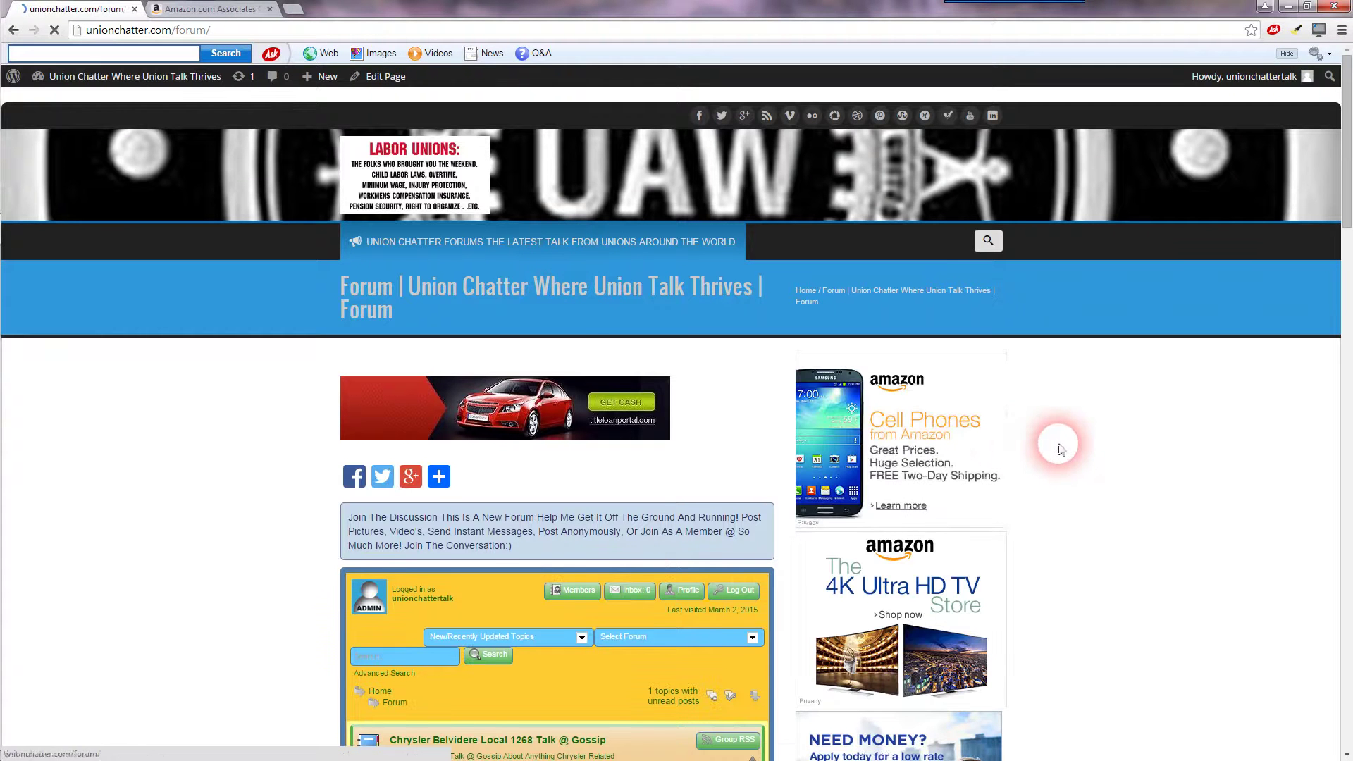
pyautogui.scroll(-2, 1063, 447)
pyautogui.scroll(-1, 1070, 449)
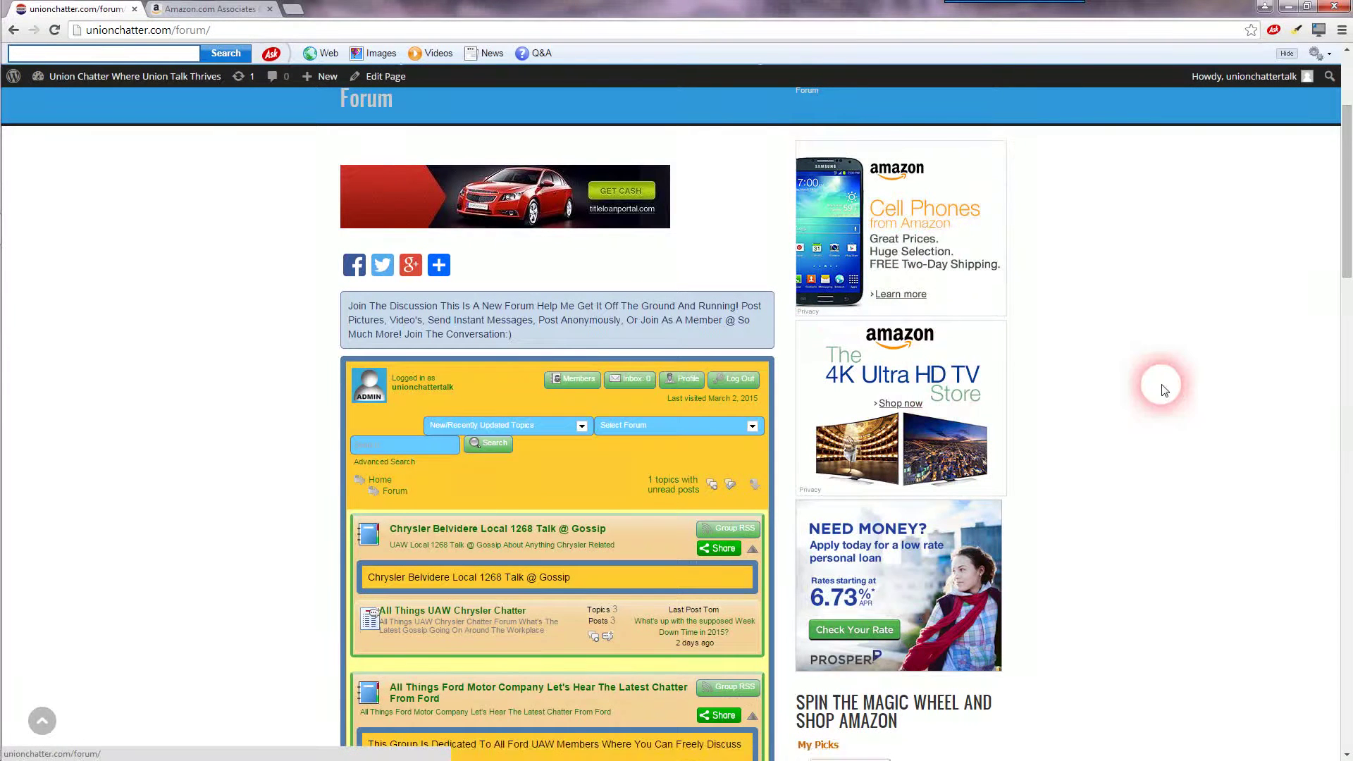
pyautogui.scroll(-15, 1184, 388)
pyautogui.scroll(-5, 1181, 386)
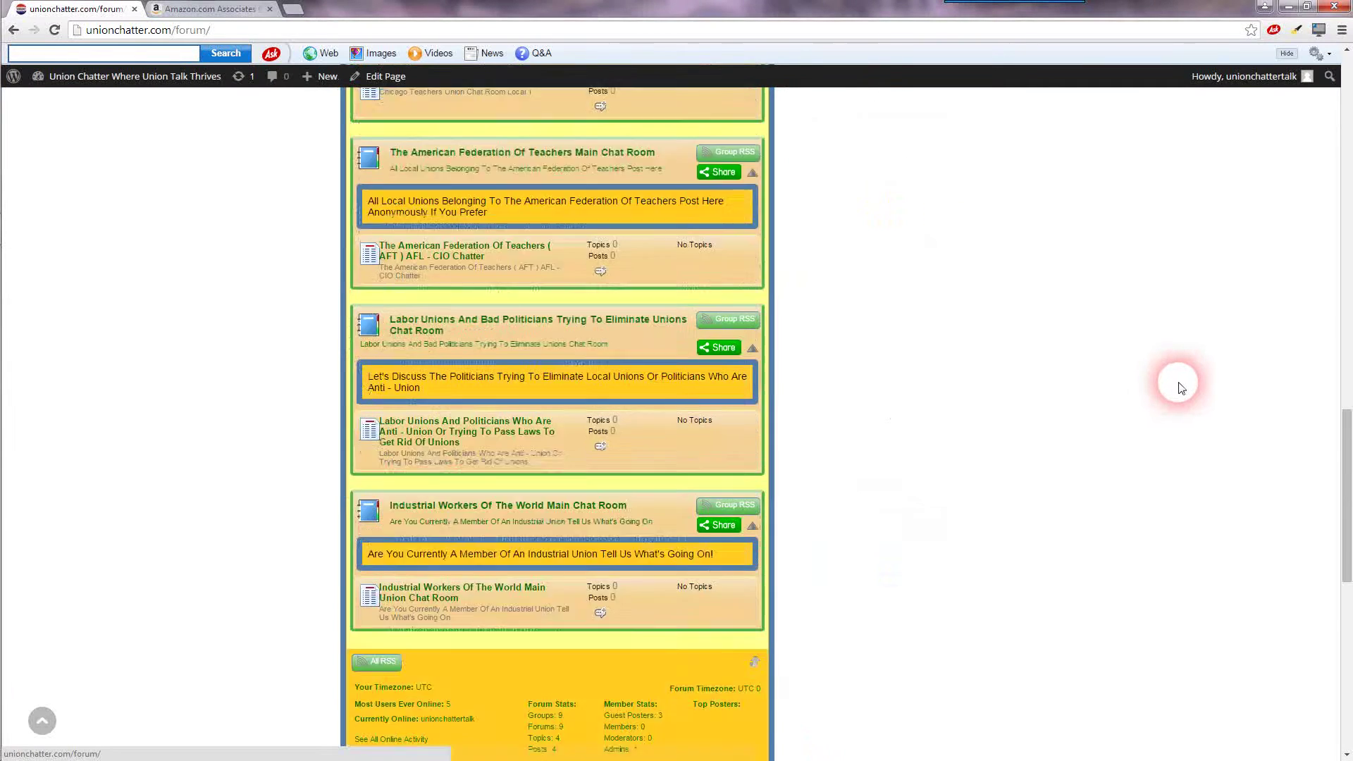
pyautogui.scroll(10, 1170, 387)
pyautogui.scroll(8, 1161, 388)
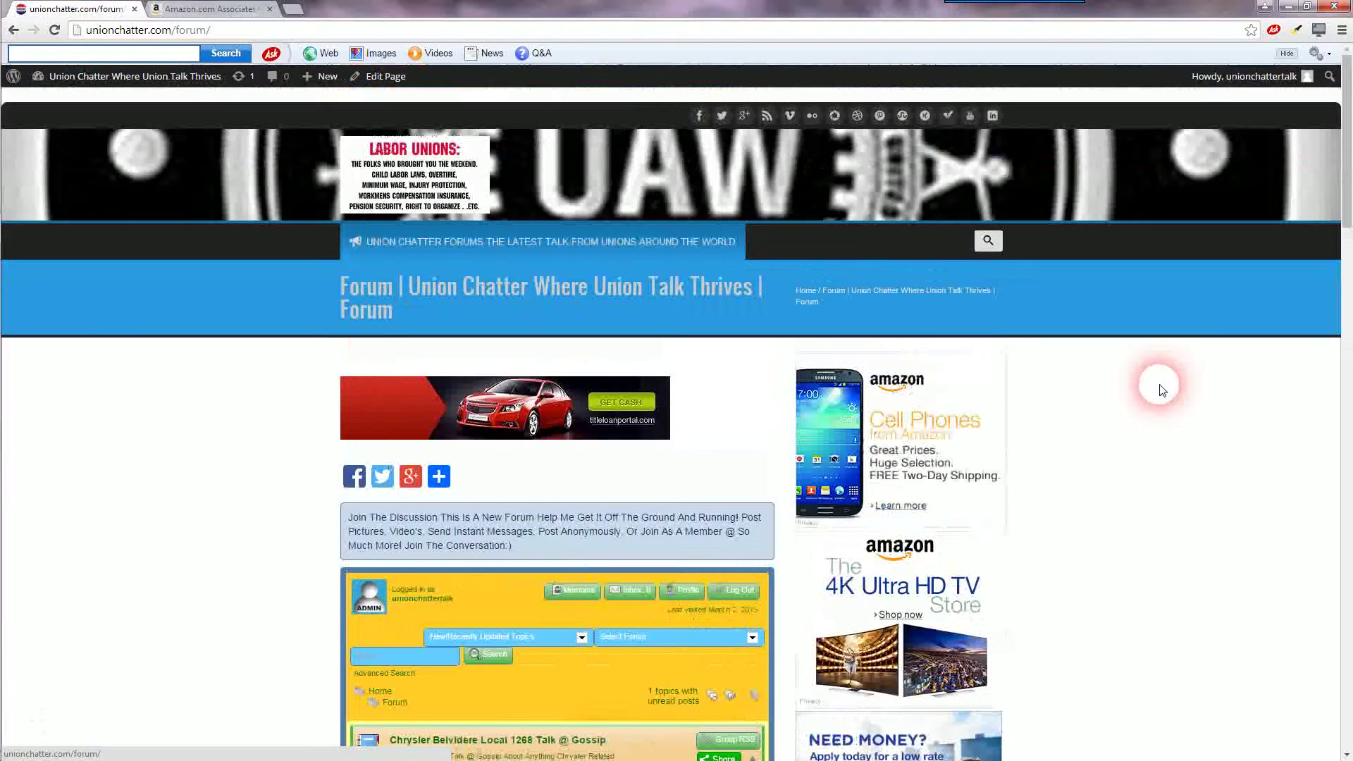